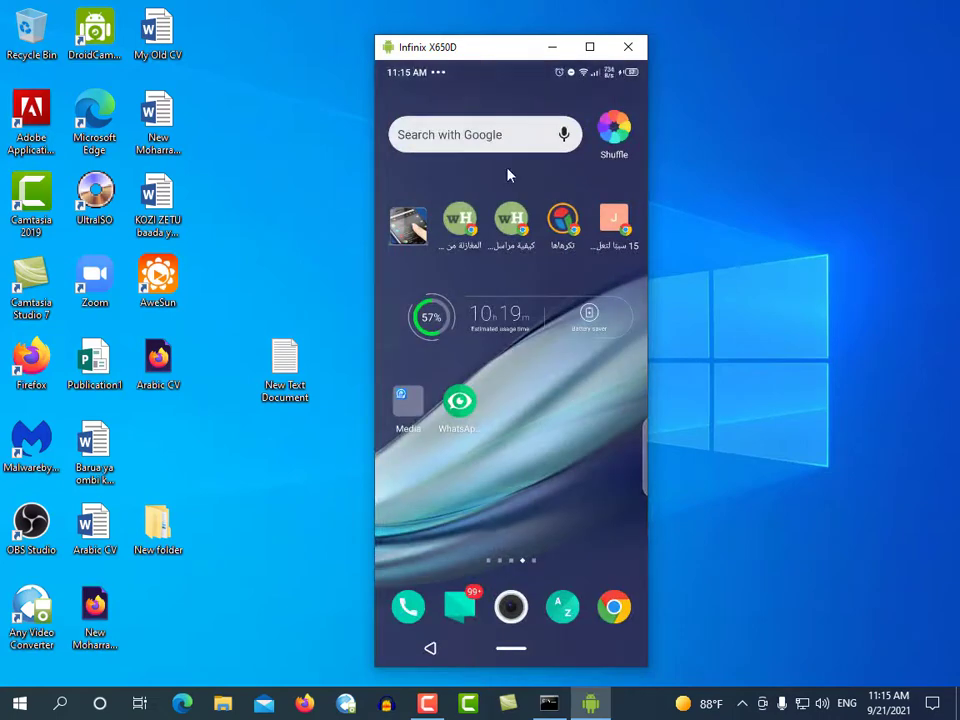
- Open the Google search on the mirrored phone and enter the sample text hfgfhghhh
{"action": "left_click", "coordinate": [484, 145]}
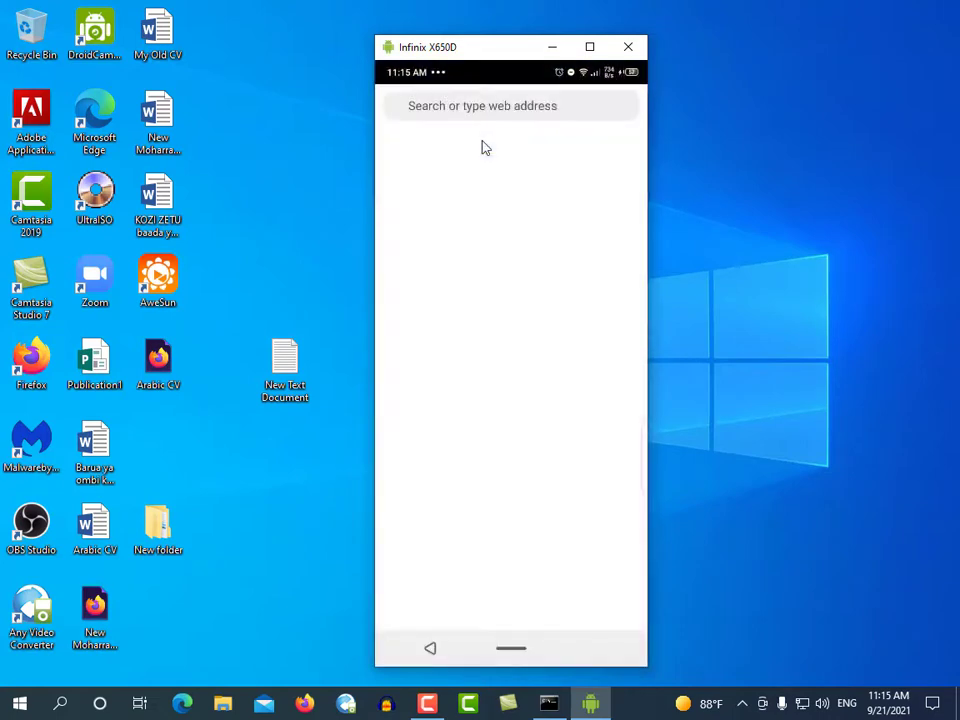
{"action": "type", "text": "hfgfhghhh"}
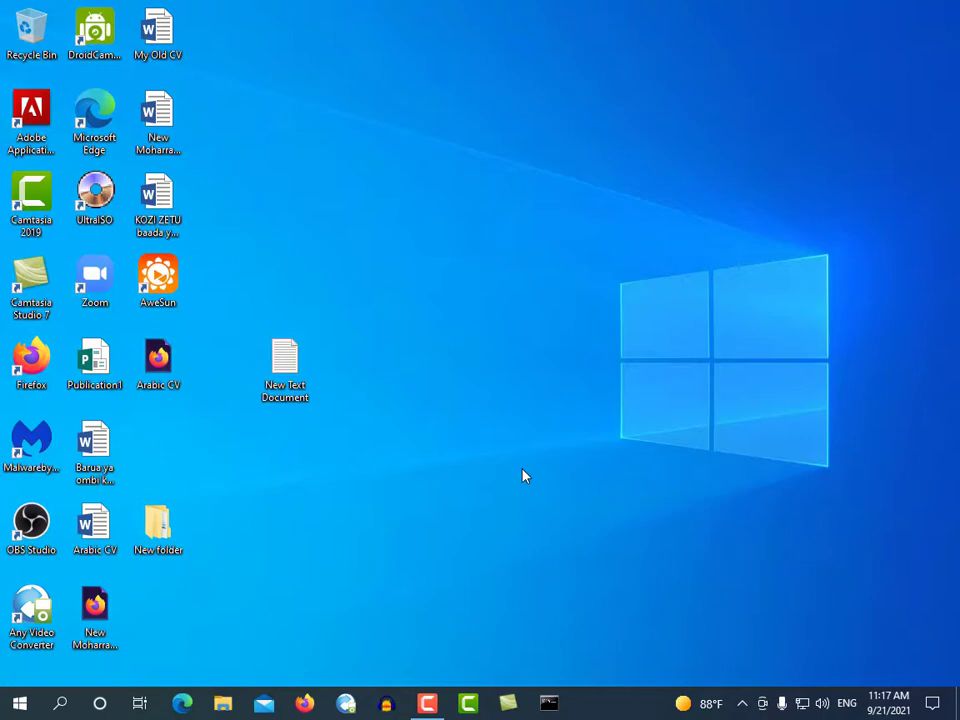
{"action": "left_click", "coordinate": [305, 704]}
{"action": "left_click", "coordinate": [857, 22]}
{"action": "right_click", "coordinate": [645, 117]}
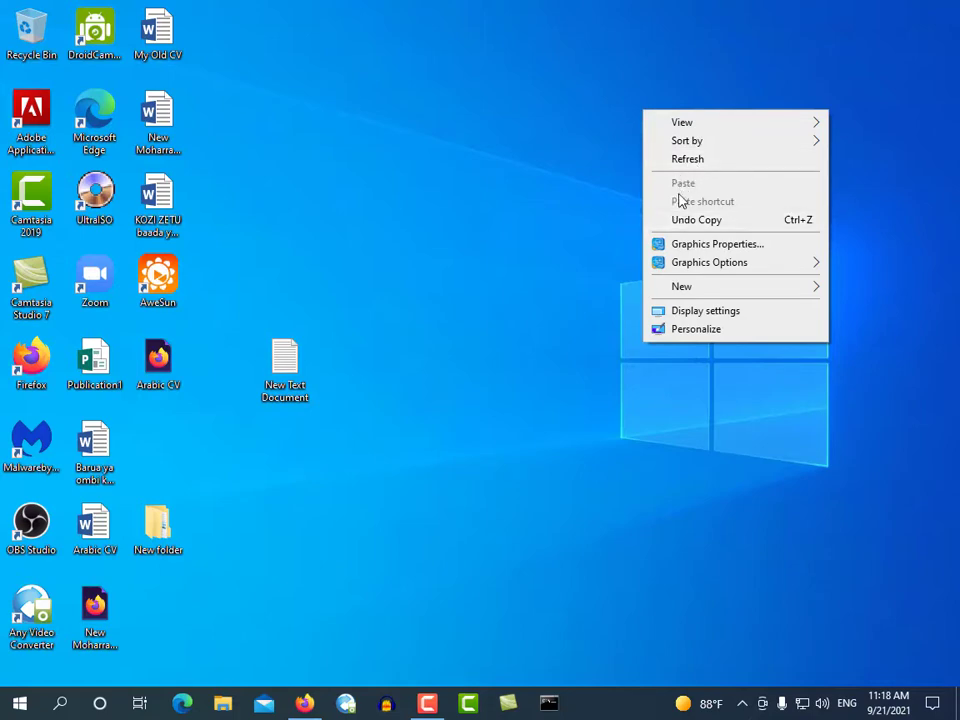
- Switch to Firefox, search the web for scrcpy, and open the Genymobile/scrcpy GitHub repository
{"action": "left_click", "coordinate": [304, 703]}
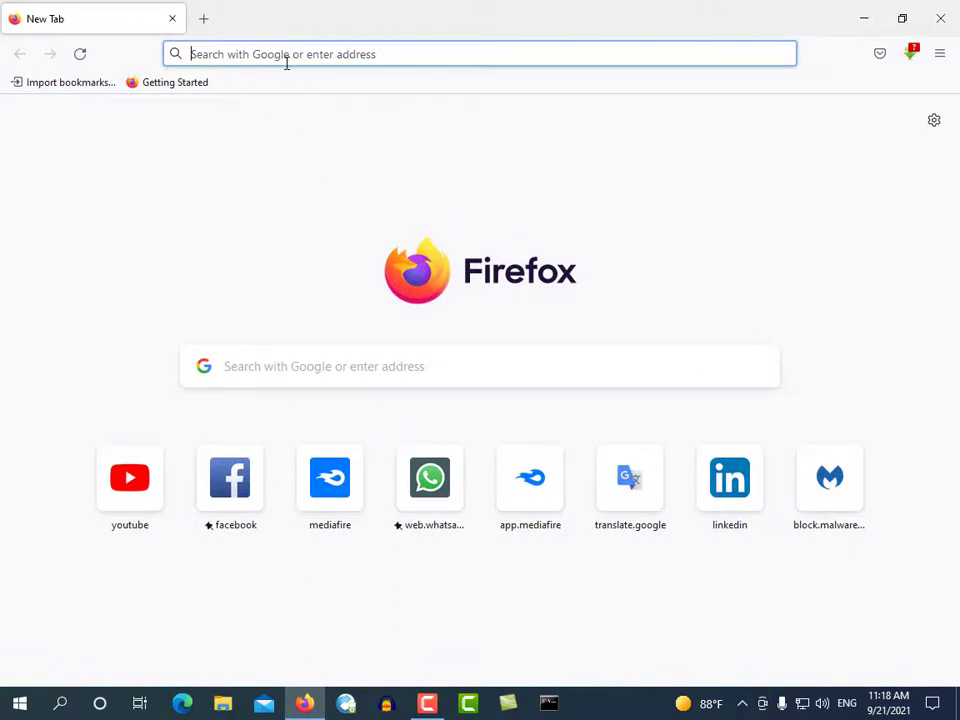
{"action": "type", "text": "sc"}
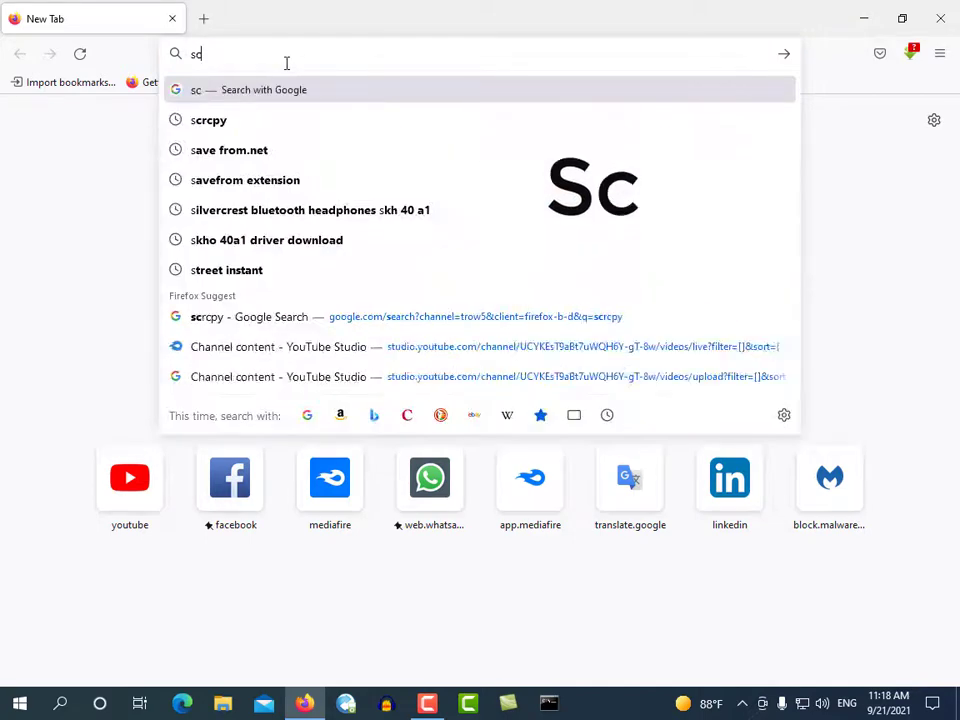
{"action": "type", "text": "r"}
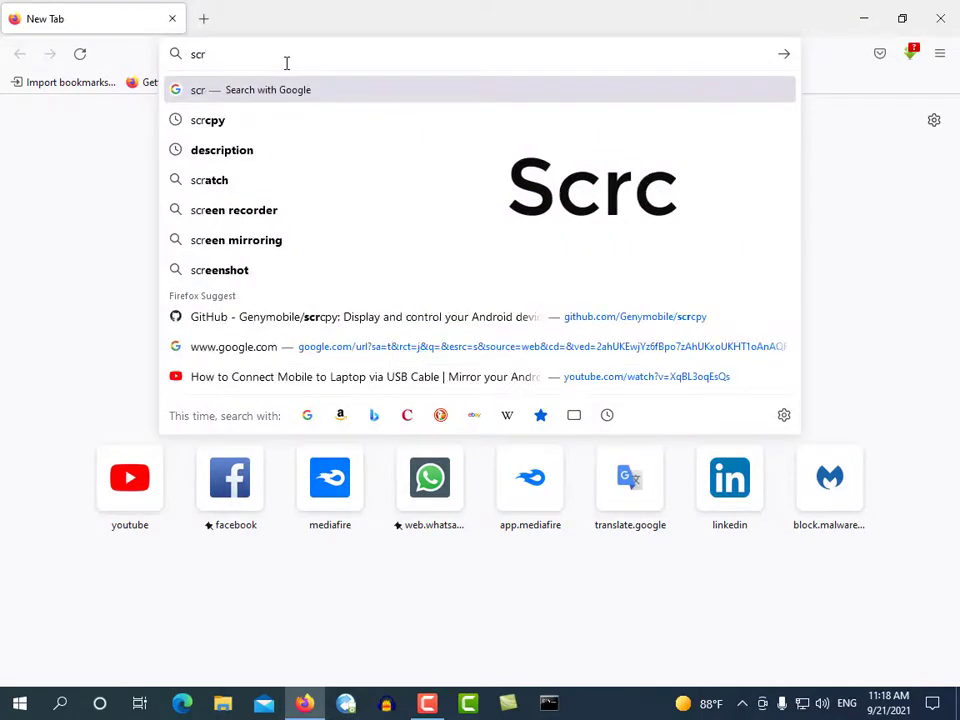
{"action": "type", "text": "cpy"}
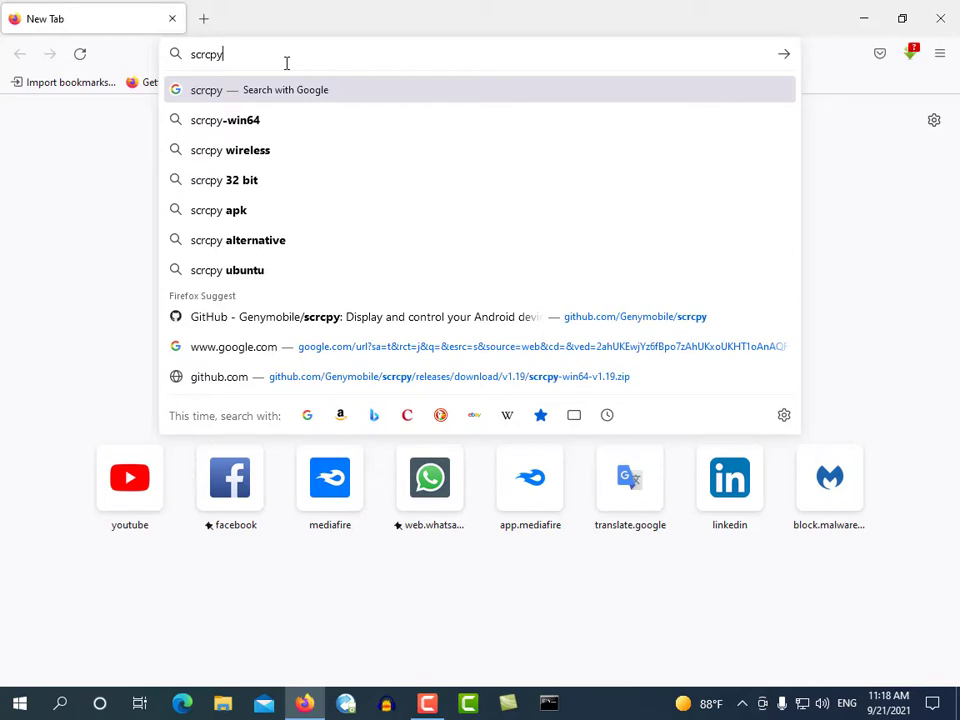
{"action": "key", "text": "Return"}
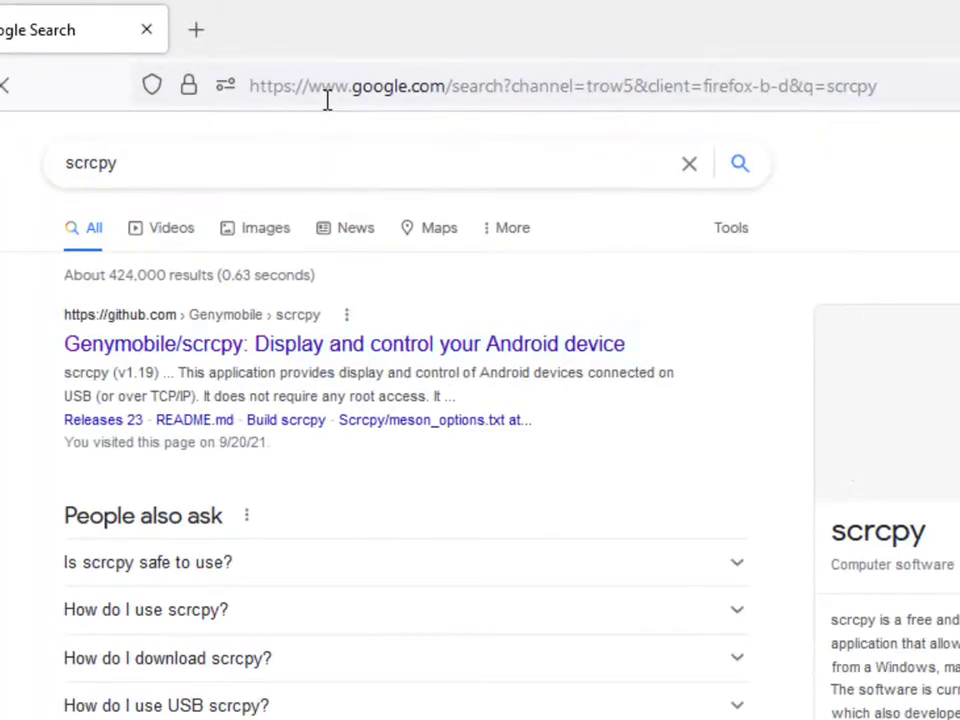
{"action": "left_click", "coordinate": [340, 350]}
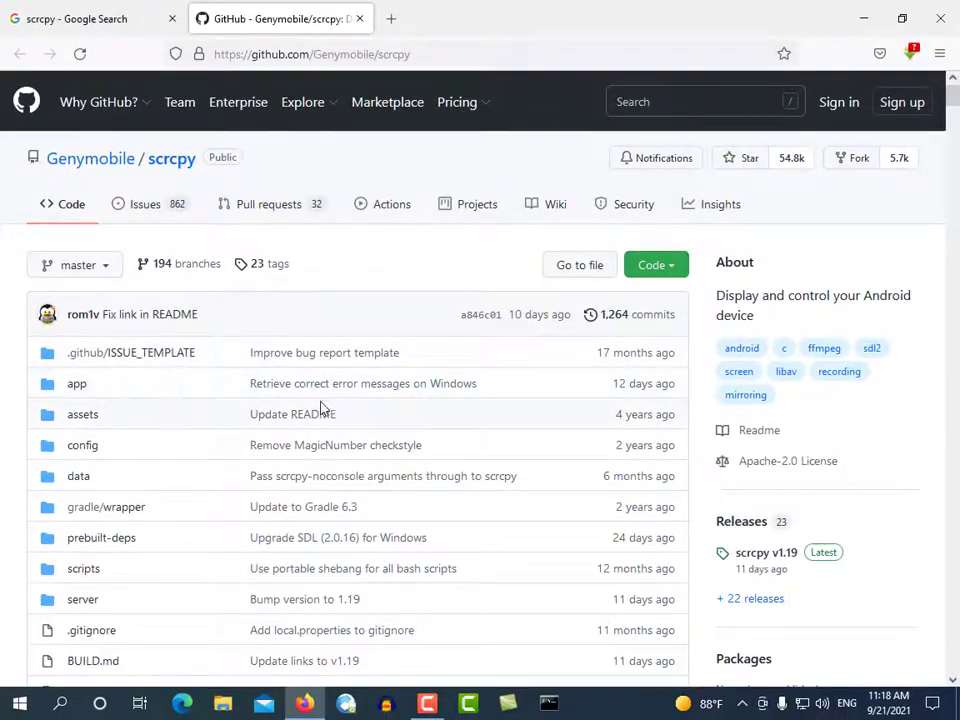
- Look through the repository's file list and README for the scrcpy description, preview image, features and requirements
{"action": "scroll", "coordinate": [321, 418], "scroll_direction": "down", "scroll_amount": 5}
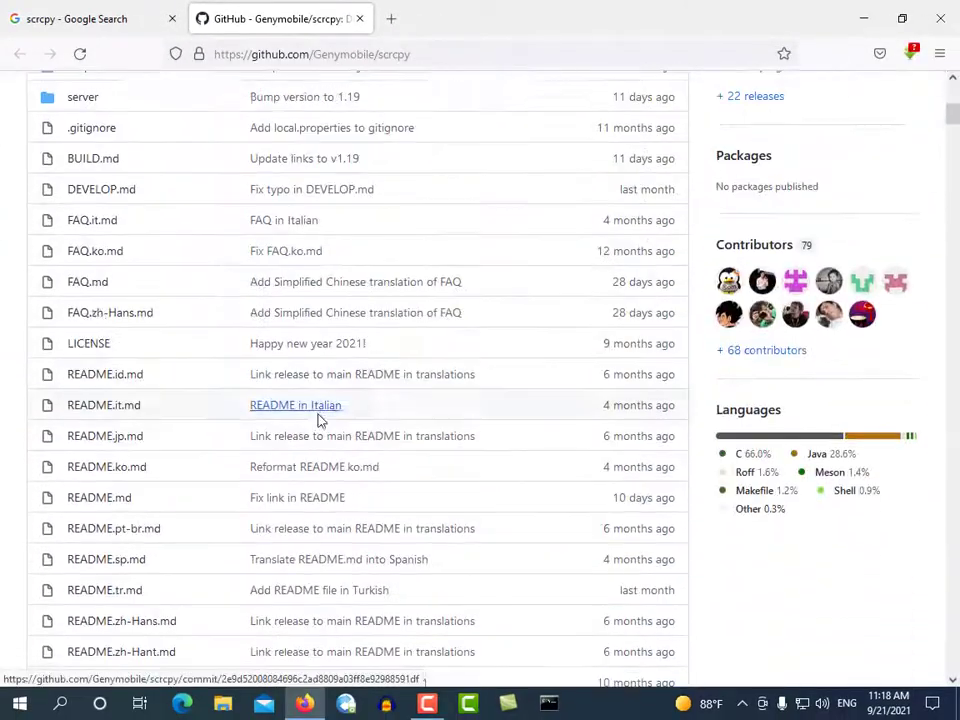
{"action": "scroll", "coordinate": [321, 418], "scroll_direction": "down", "scroll_amount": 15}
{"action": "scroll", "coordinate": [321, 420], "scroll_direction": "up", "scroll_amount": 5}
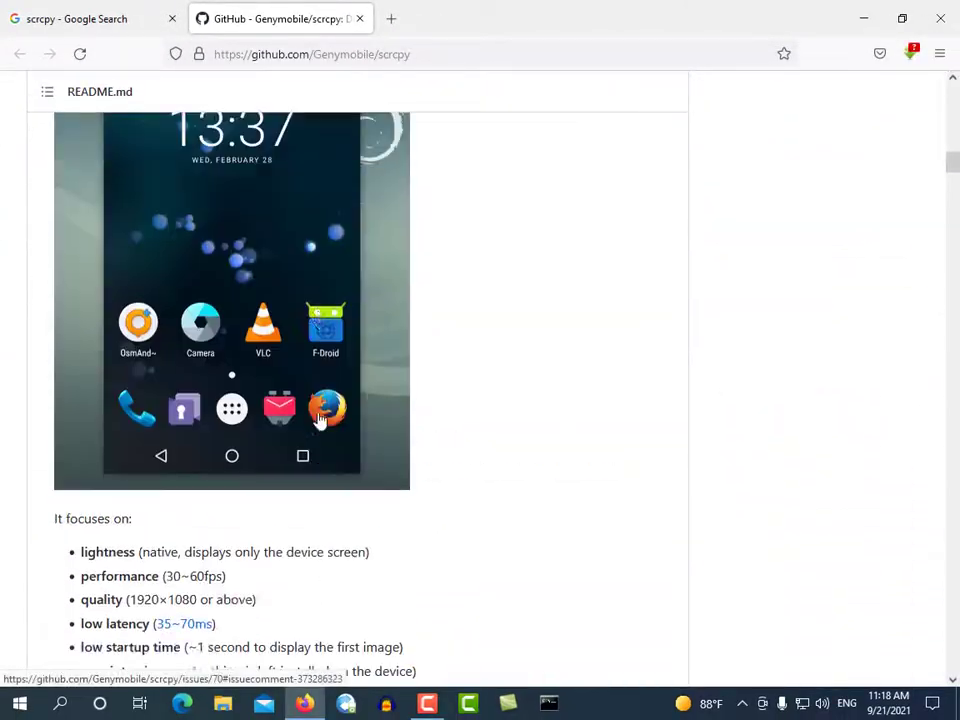
{"action": "scroll", "coordinate": [319, 418], "scroll_direction": "up", "scroll_amount": 6}
{"action": "scroll", "coordinate": [317, 412], "scroll_direction": "down", "scroll_amount": 5}
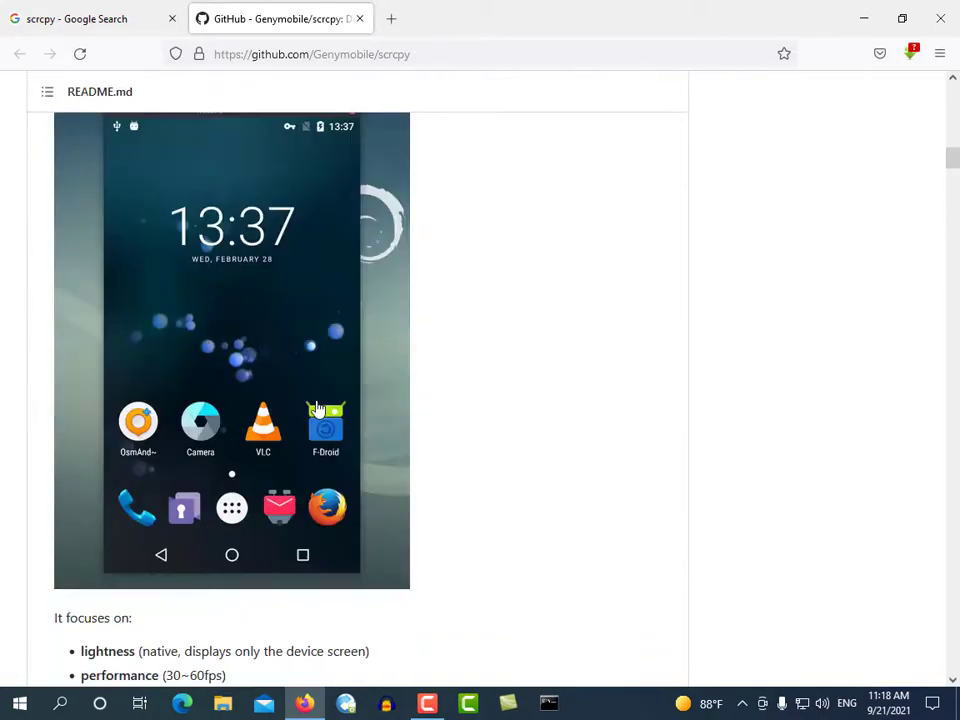
{"action": "scroll", "coordinate": [316, 408], "scroll_direction": "down", "scroll_amount": 4}
{"action": "scroll", "coordinate": [317, 405], "scroll_direction": "down", "scroll_amount": 5}
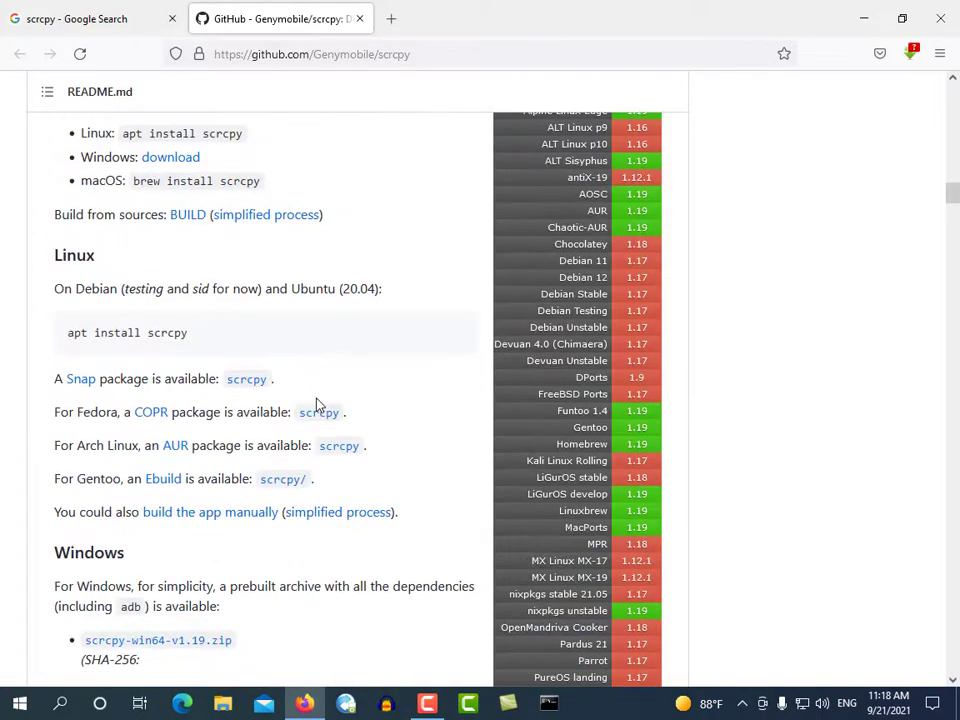
{"action": "scroll", "coordinate": [317, 405], "scroll_direction": "down", "scroll_amount": 5}
{"action": "scroll", "coordinate": [317, 405], "scroll_direction": "up", "scroll_amount": 10}
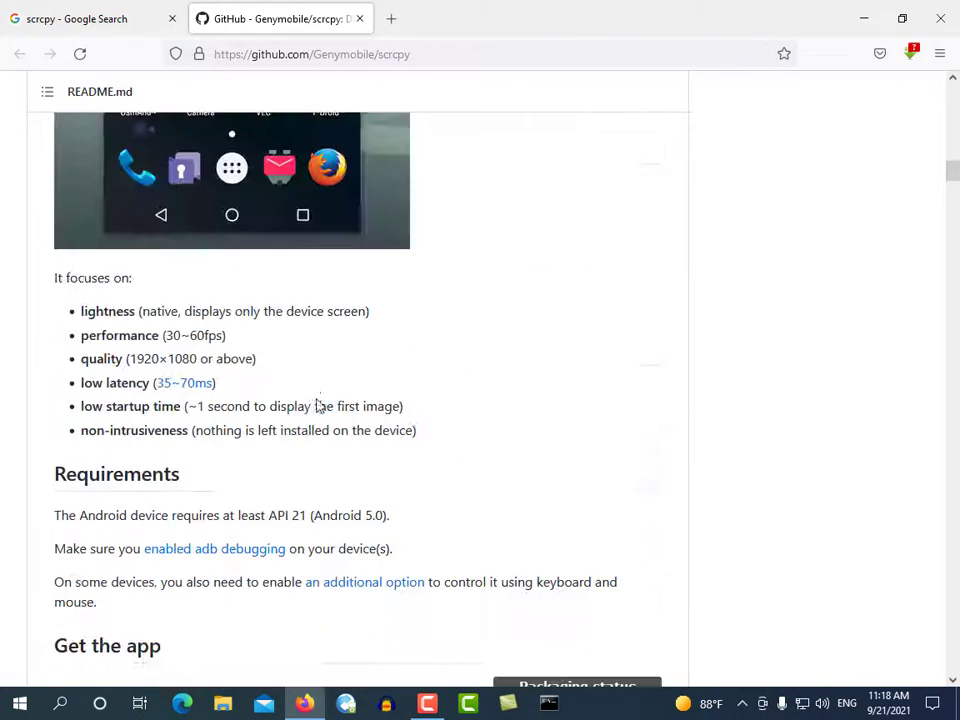
{"action": "scroll", "coordinate": [317, 405], "scroll_direction": "up", "scroll_amount": 5}
{"action": "scroll", "coordinate": [317, 405], "scroll_direction": "down", "scroll_amount": 3}
{"action": "scroll", "coordinate": [317, 407], "scroll_direction": "up", "scroll_amount": 1}
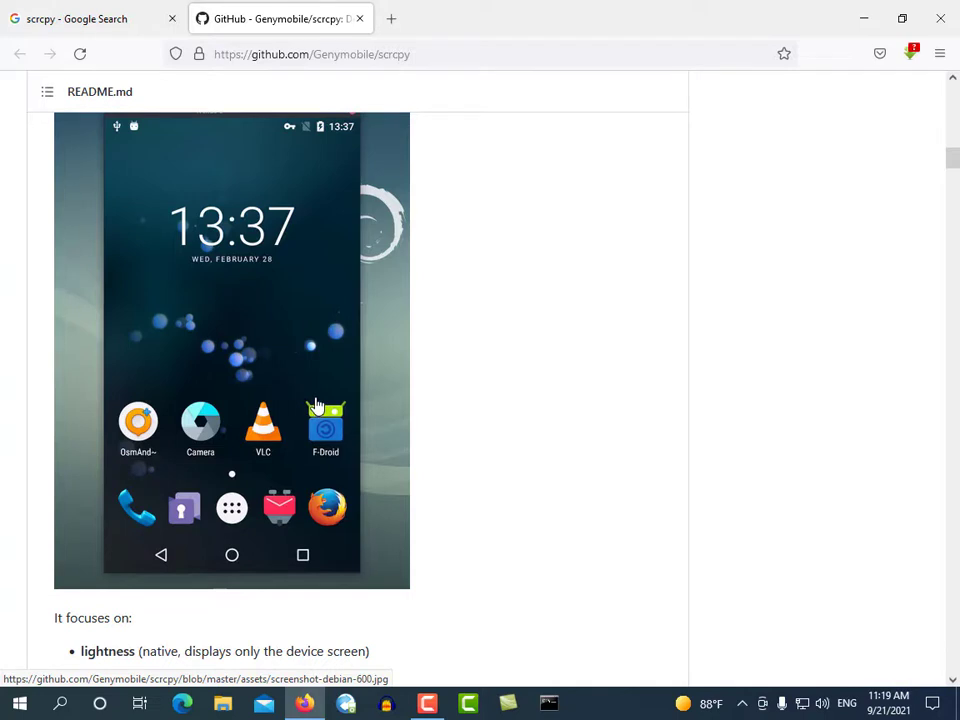
{"action": "scroll", "coordinate": [317, 405], "scroll_direction": "up", "scroll_amount": 1}
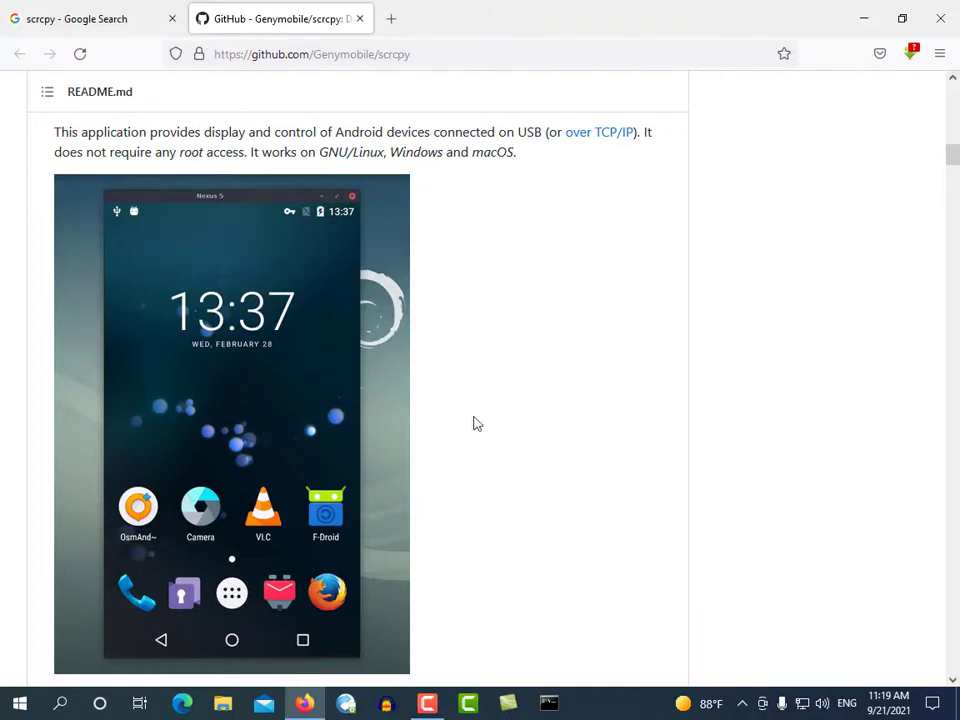
- Examine the README's Get the app section for the Linux, Windows and macOS installation options
{"action": "scroll", "coordinate": [332, 460], "scroll_direction": "down", "scroll_amount": 20}
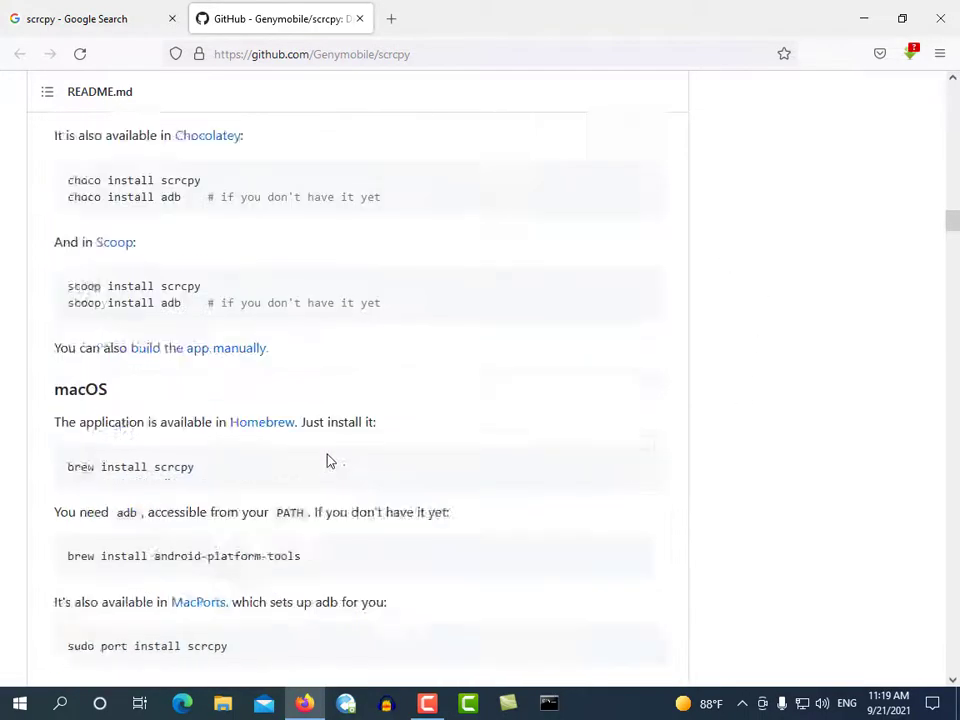
{"action": "scroll", "coordinate": [327, 455], "scroll_direction": "up", "scroll_amount": 20}
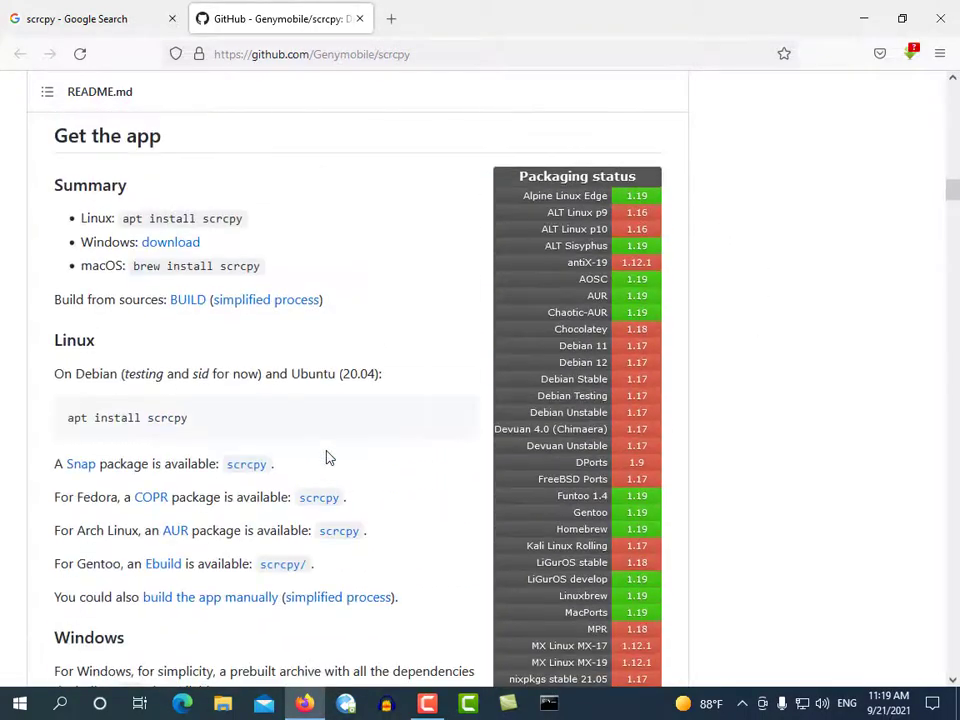
{"action": "scroll", "coordinate": [326, 448], "scroll_direction": "down", "scroll_amount": 3}
{"action": "scroll", "coordinate": [325, 428], "scroll_direction": "up", "scroll_amount": 5}
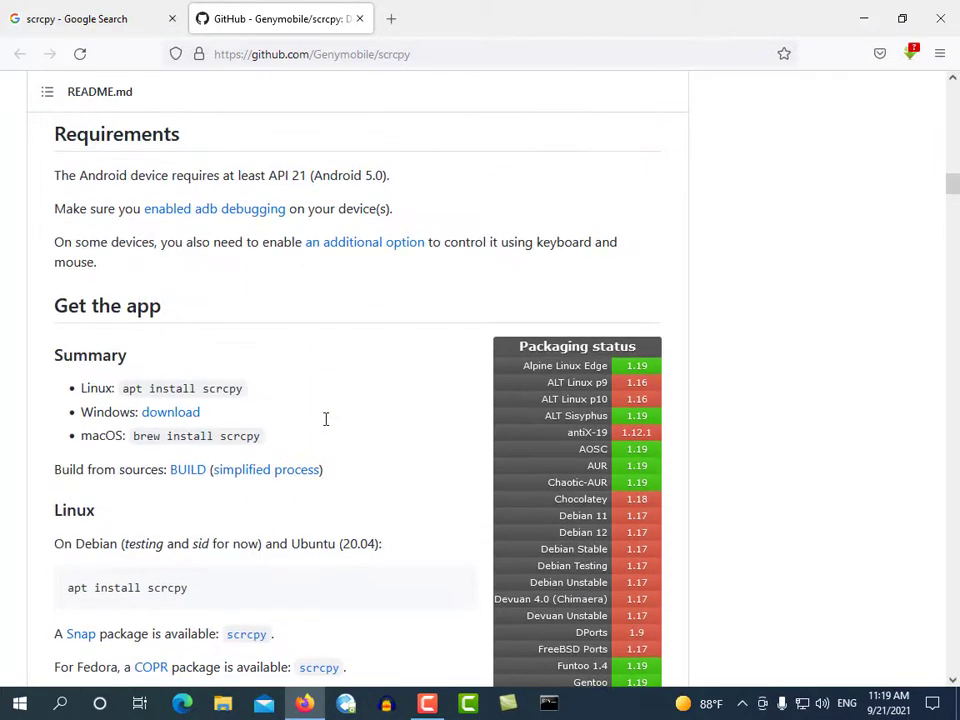
{"action": "scroll", "coordinate": [210, 462], "scroll_direction": "down", "scroll_amount": 3}
{"action": "scroll", "coordinate": [188, 332], "scroll_direction": "up", "scroll_amount": 3}
{"action": "double_click", "coordinate": [97, 388]}
{"action": "left_click", "coordinate": [95, 435]}
{"action": "double_click", "coordinate": [95, 435]}
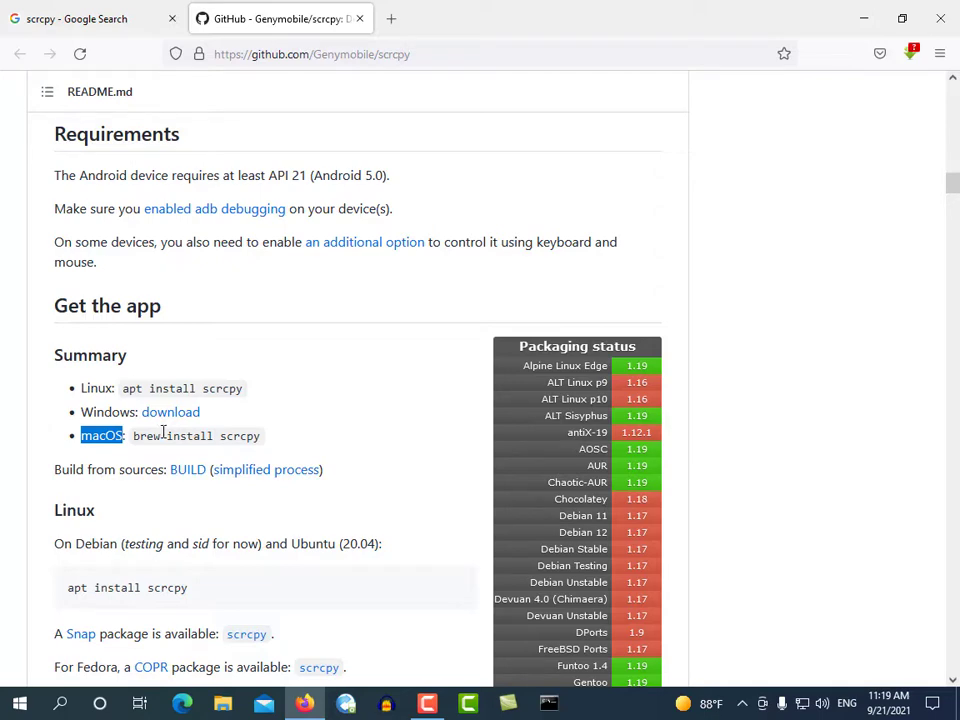
{"action": "scroll", "coordinate": [176, 506], "scroll_direction": "down", "scroll_amount": 3}
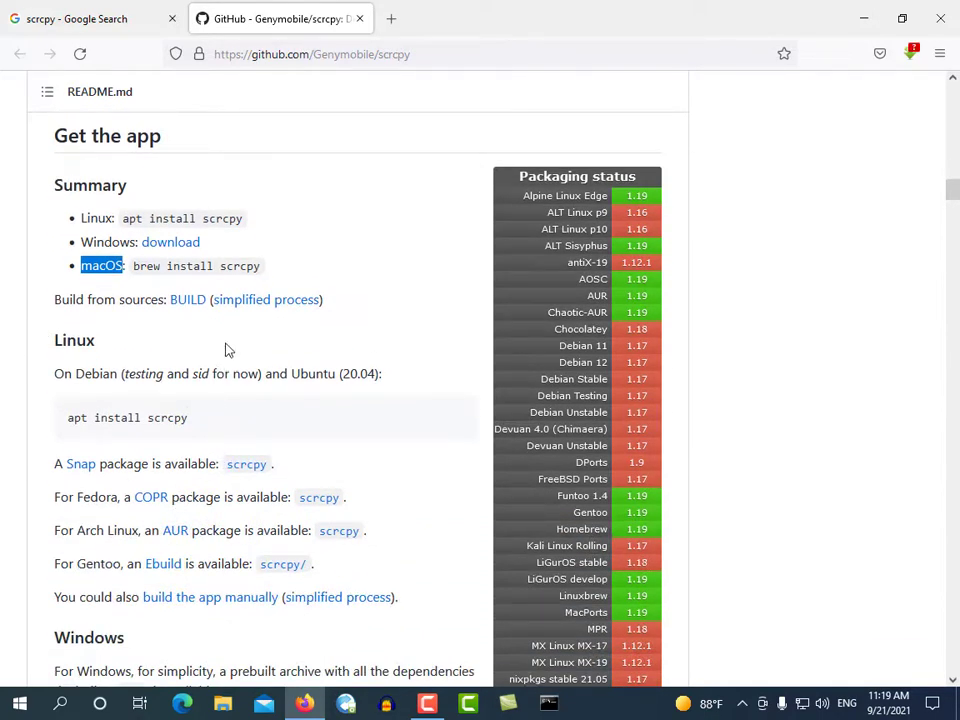
- Download the Windows archive scrcpy-win64-v1.19.zip as a saved file and show it in its containing folder
{"action": "left_click", "coordinate": [171, 249]}
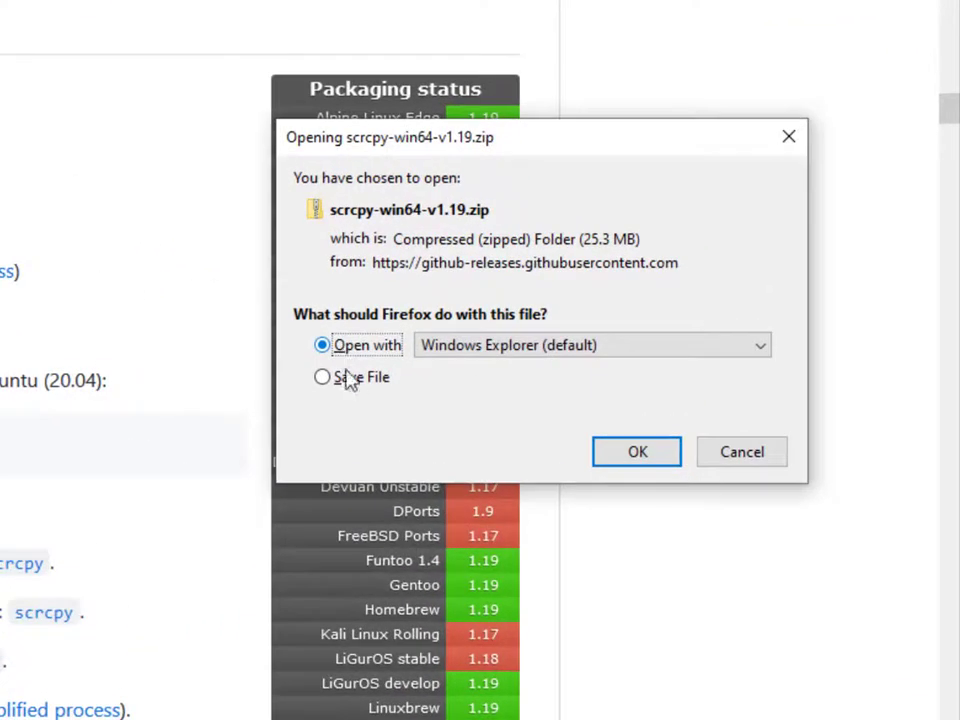
{"action": "left_click", "coordinate": [545, 375]}
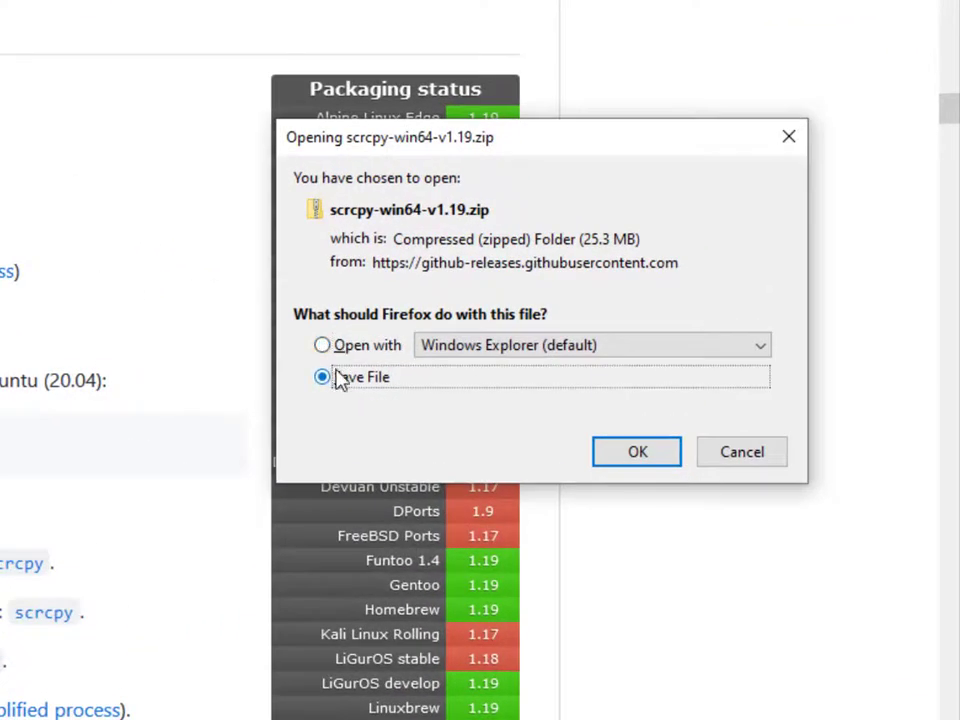
{"action": "left_click", "coordinate": [341, 345]}
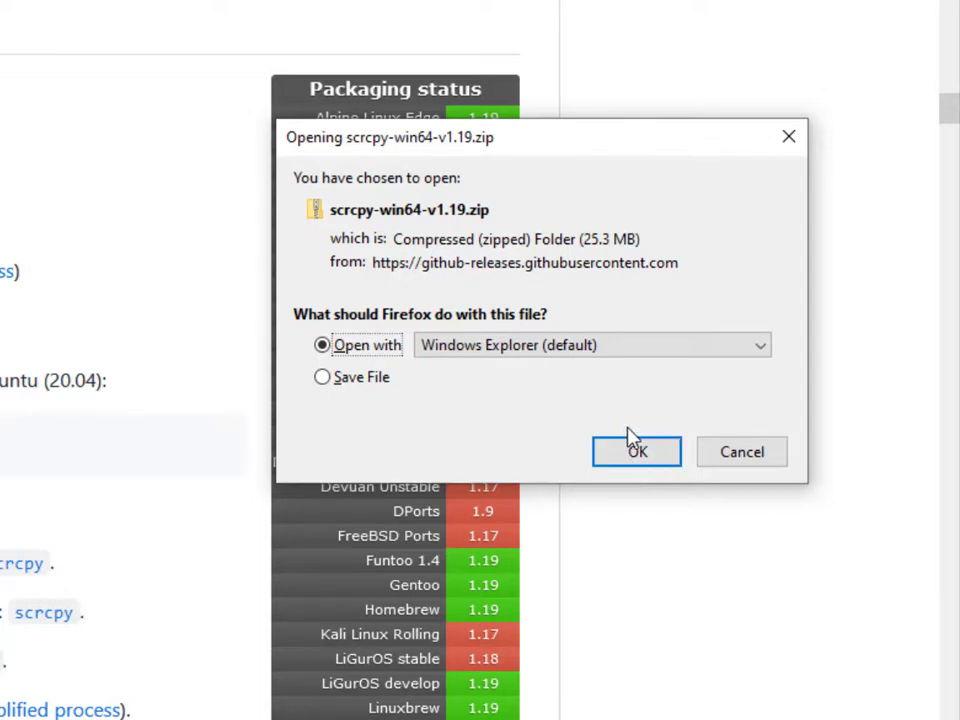
{"action": "left_click", "coordinate": [368, 380]}
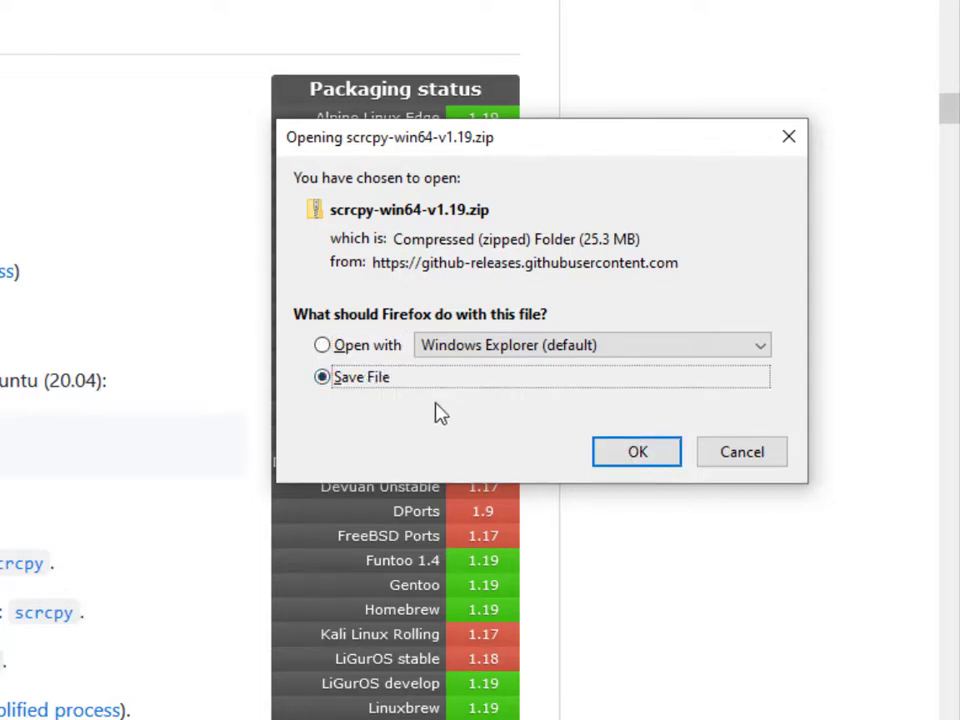
{"action": "left_click", "coordinate": [624, 452]}
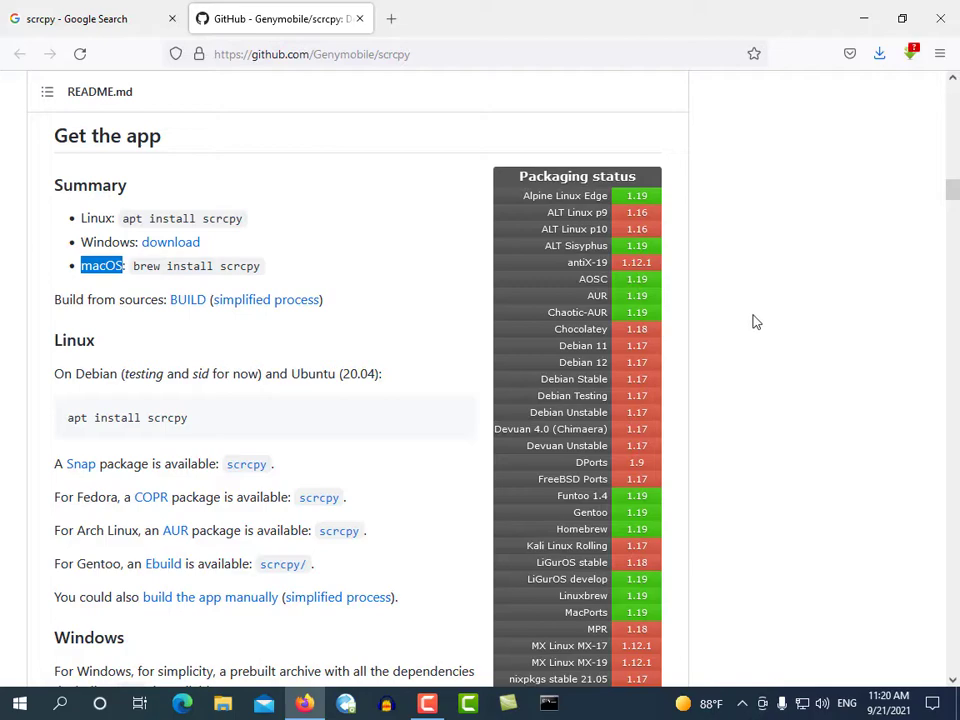
{"action": "left_click", "coordinate": [879, 55]}
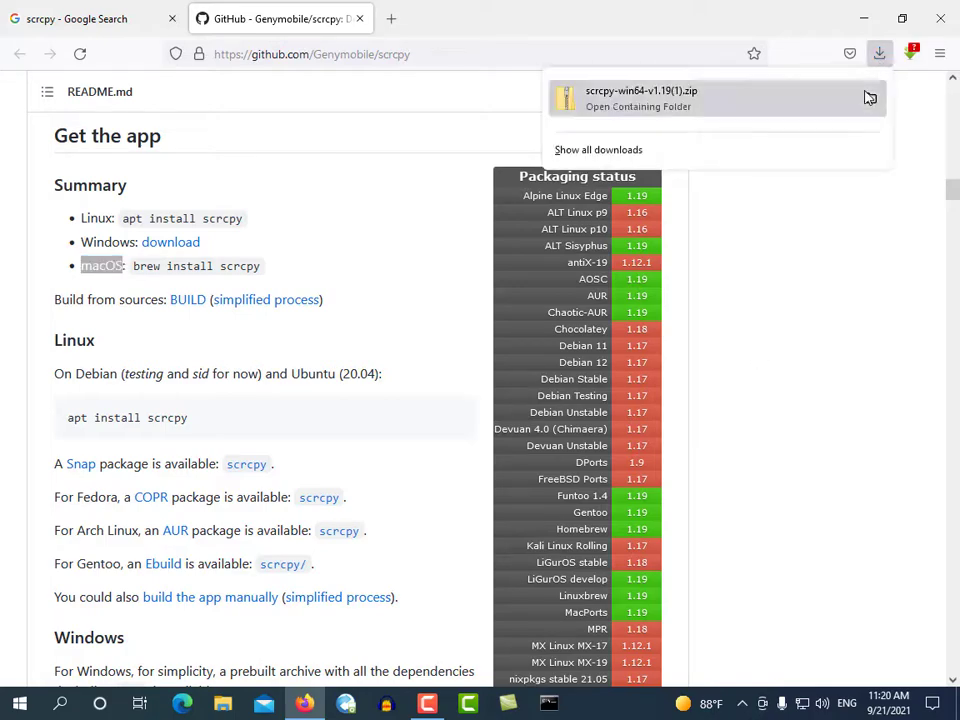
{"action": "left_click", "coordinate": [867, 96]}
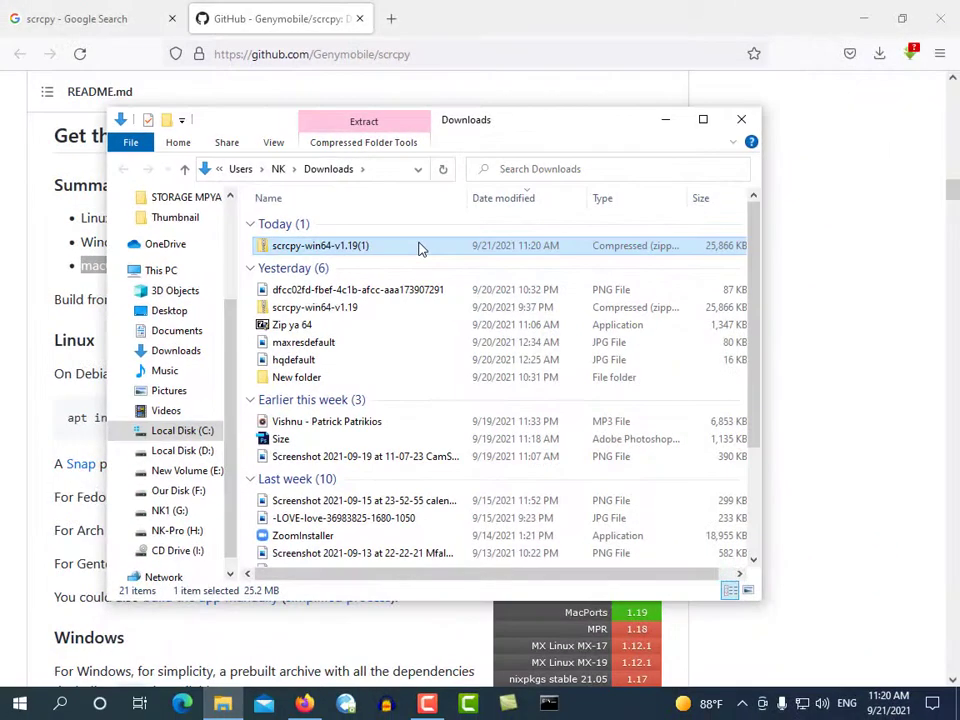
- Open the Program Files folder on Local Disk (C:)
{"action": "left_click", "coordinate": [194, 434]}
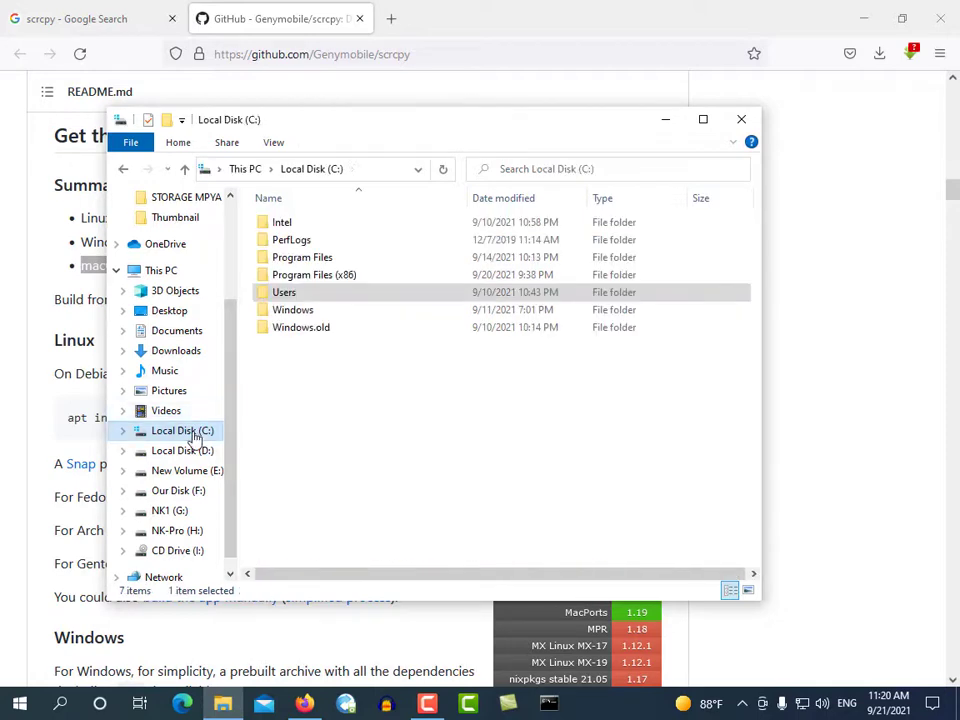
{"action": "left_click", "coordinate": [349, 388]}
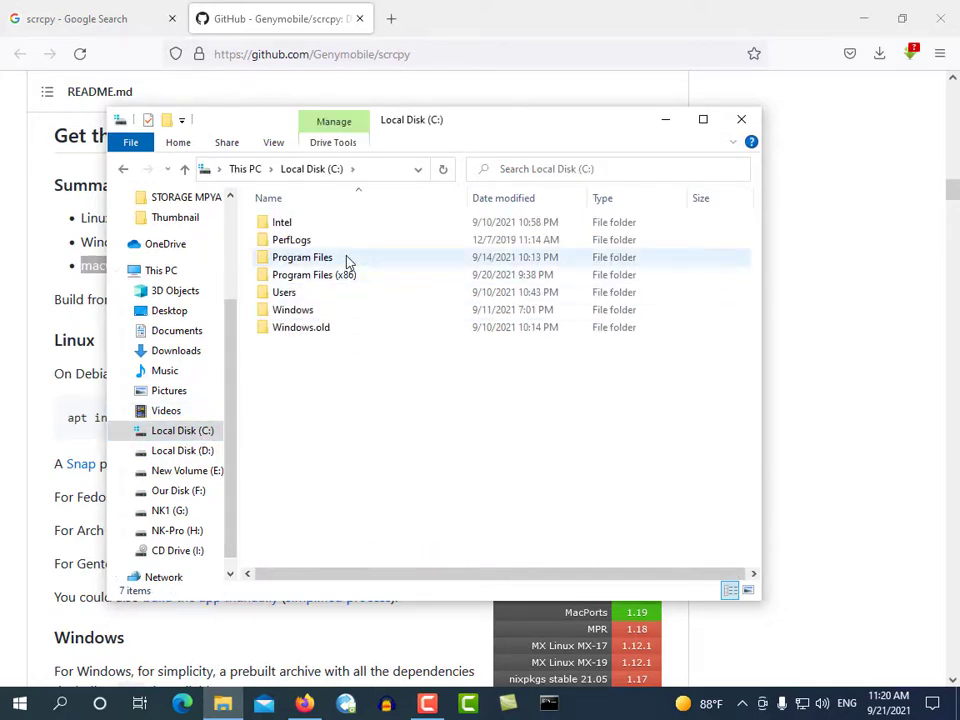
{"action": "left_click", "coordinate": [317, 260]}
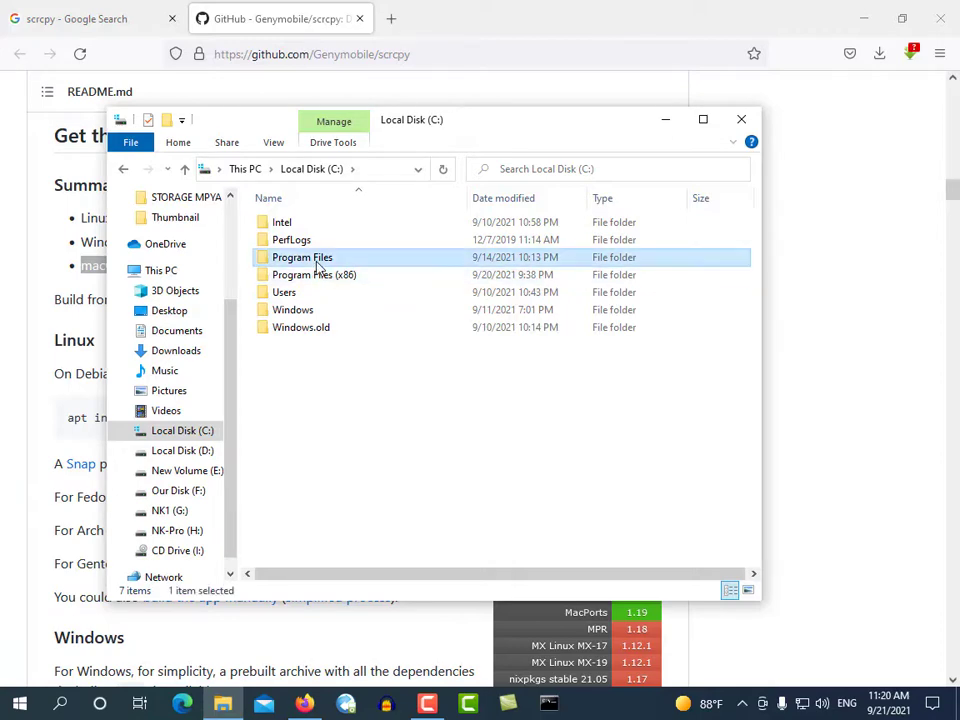
{"action": "double_click", "coordinate": [317, 260]}
{"action": "scroll", "coordinate": [482, 380], "scroll_direction": "down", "scroll_amount": 2}
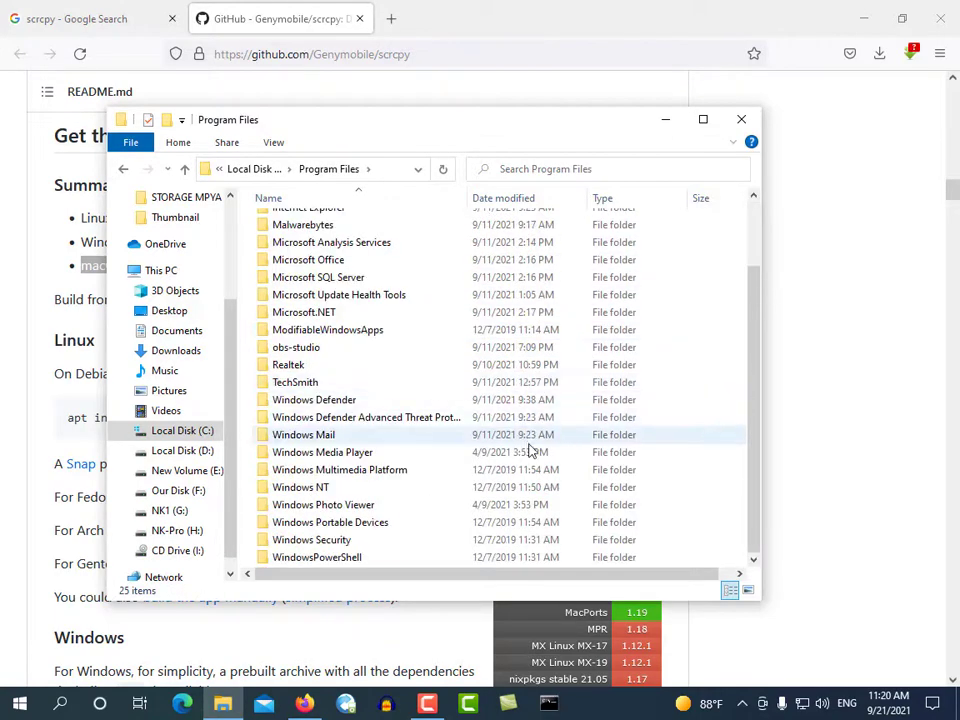
- Create a folder named monitor in Program Files, granting administrator permission for the operation
{"action": "key", "text": "ctrl+v"}
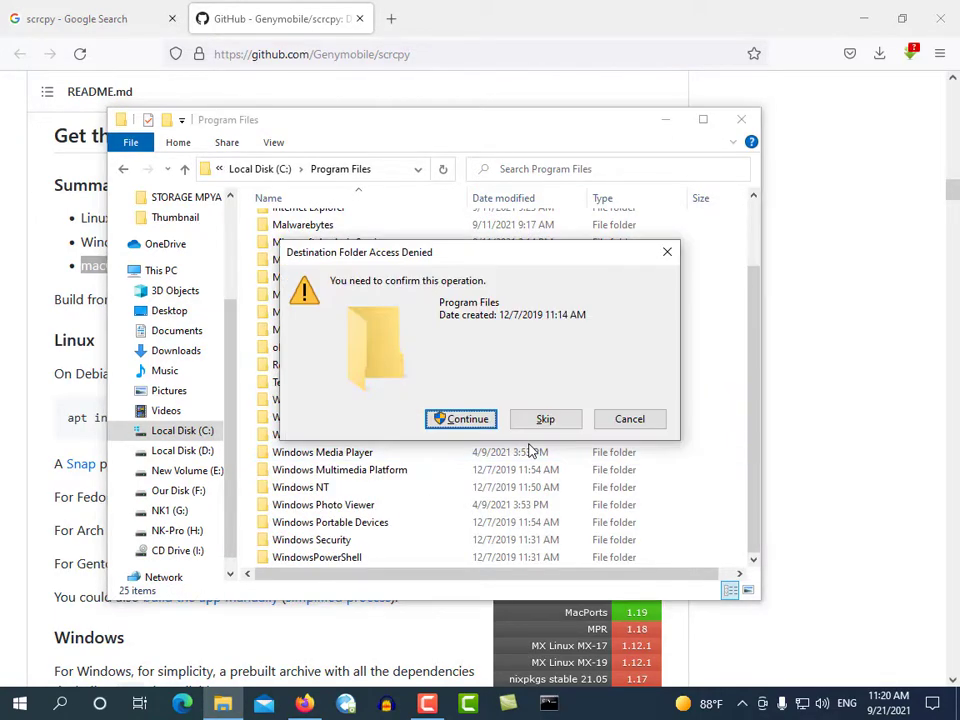
{"action": "left_click", "coordinate": [469, 423]}
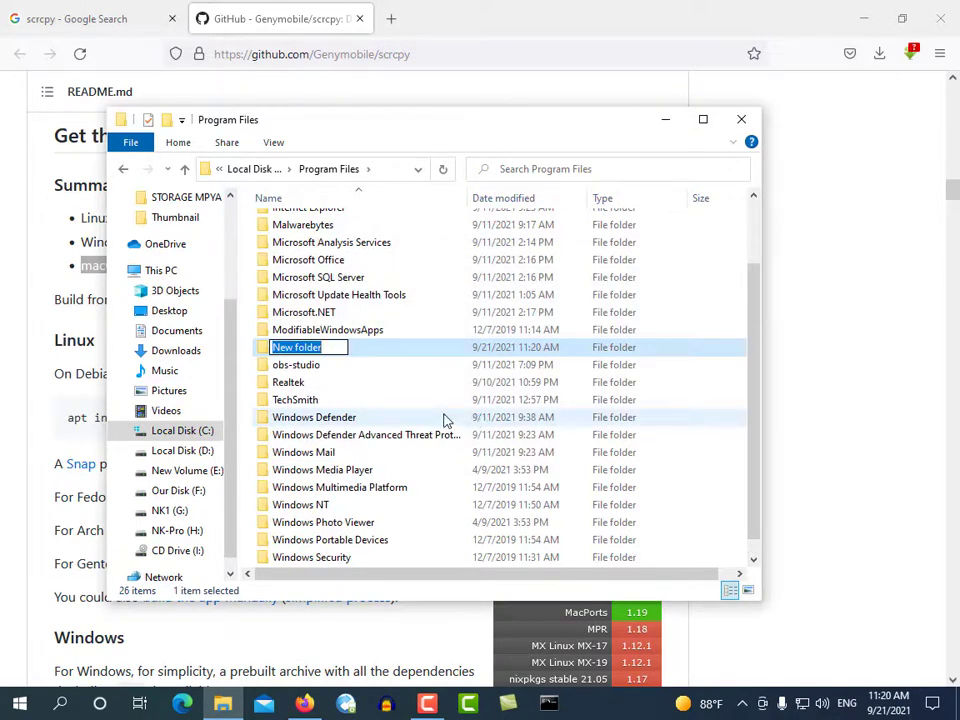
{"action": "type", "text": "scrc"}
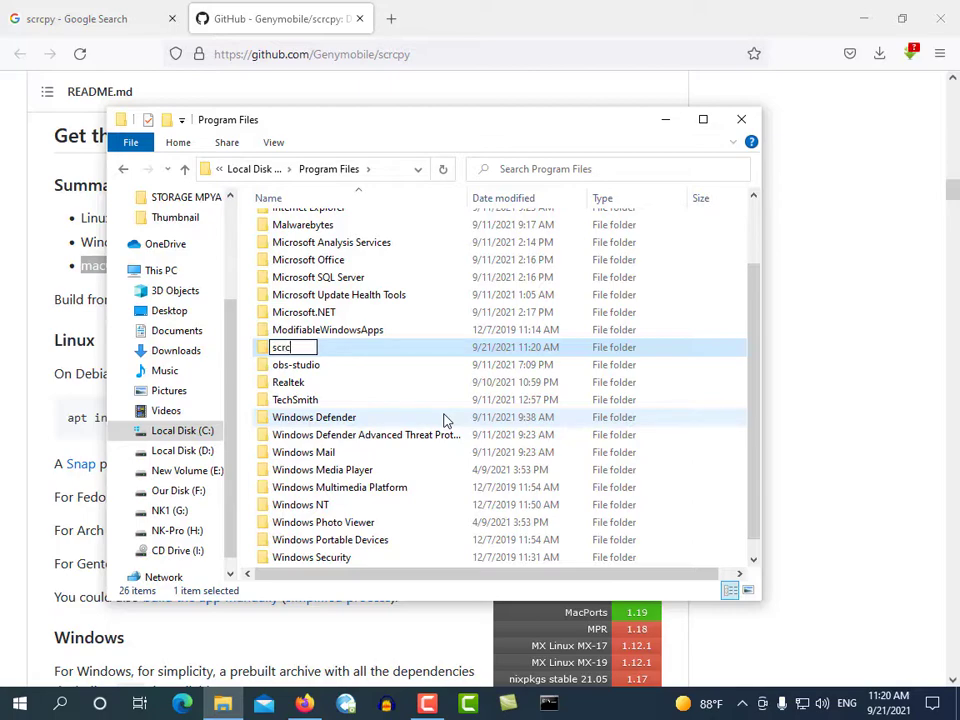
{"action": "type", "text": "monito"}
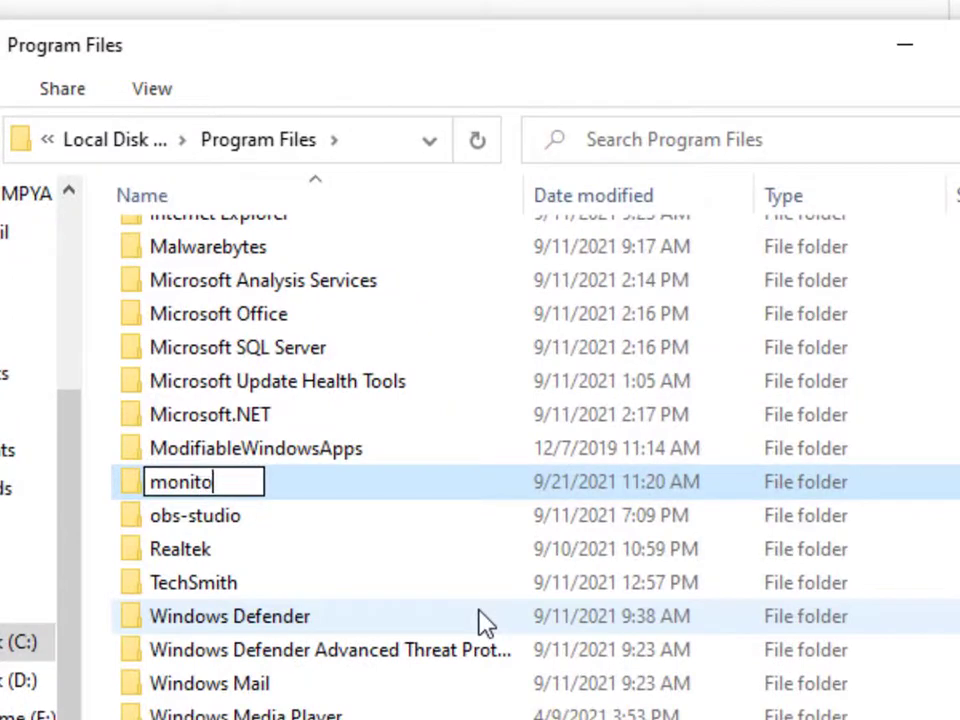
{"action": "type", "text": "r"}
{"action": "left_click", "coordinate": [362, 516]}
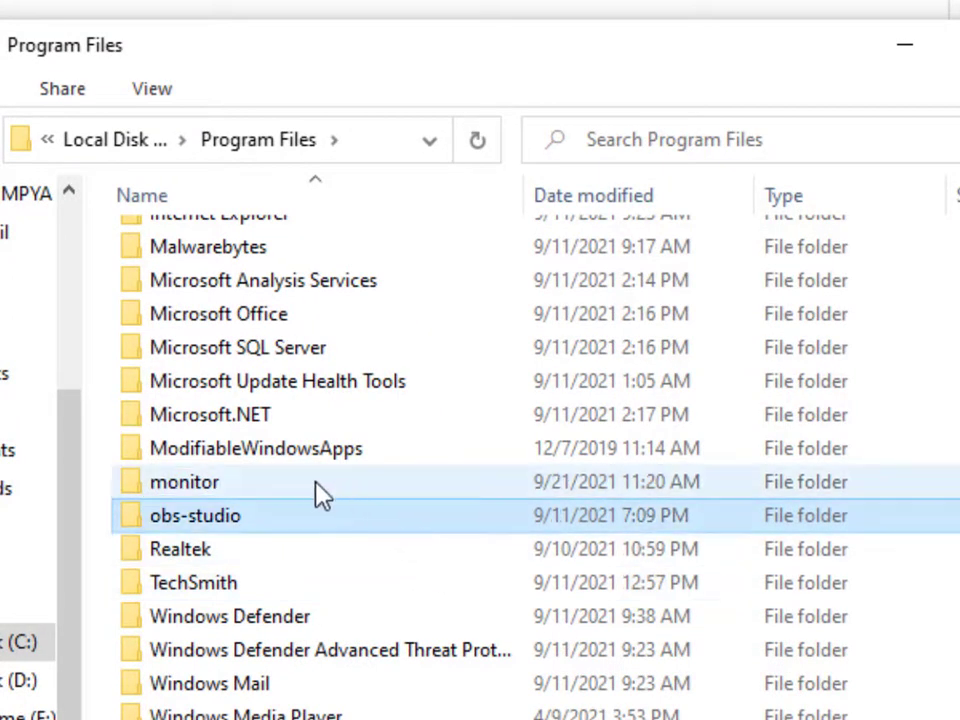
- Open the monitor folder and paste the downloaded scrcpy-win64-v1.19(1) archive into it with administrator permission
{"action": "double_click", "coordinate": [320, 490]}
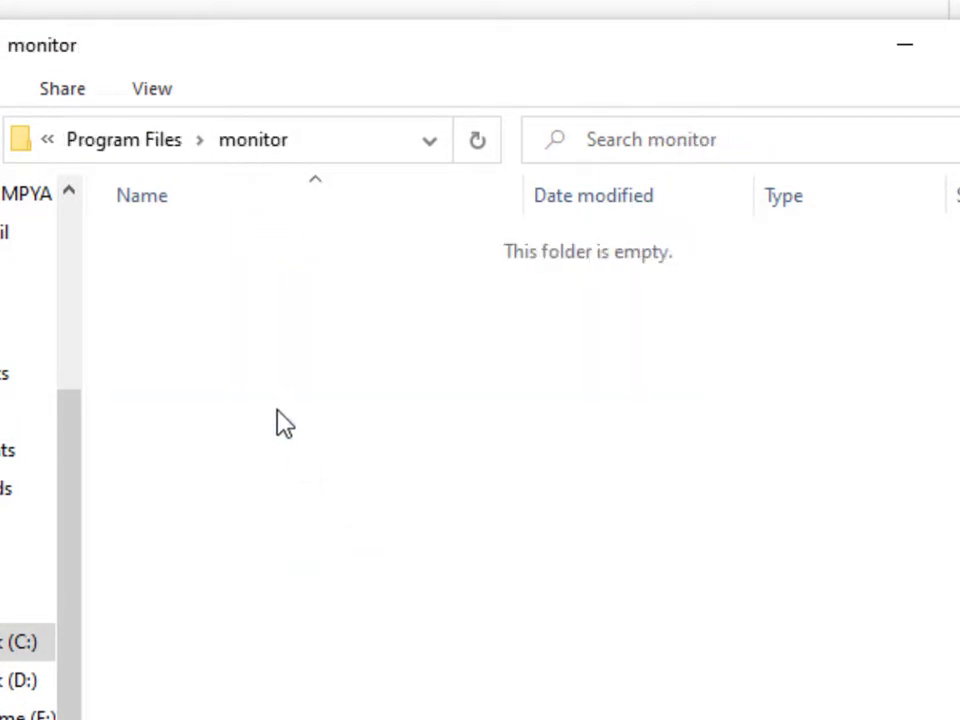
{"action": "key", "text": "ctrl+v"}
{"action": "left_click", "coordinate": [418, 345]}
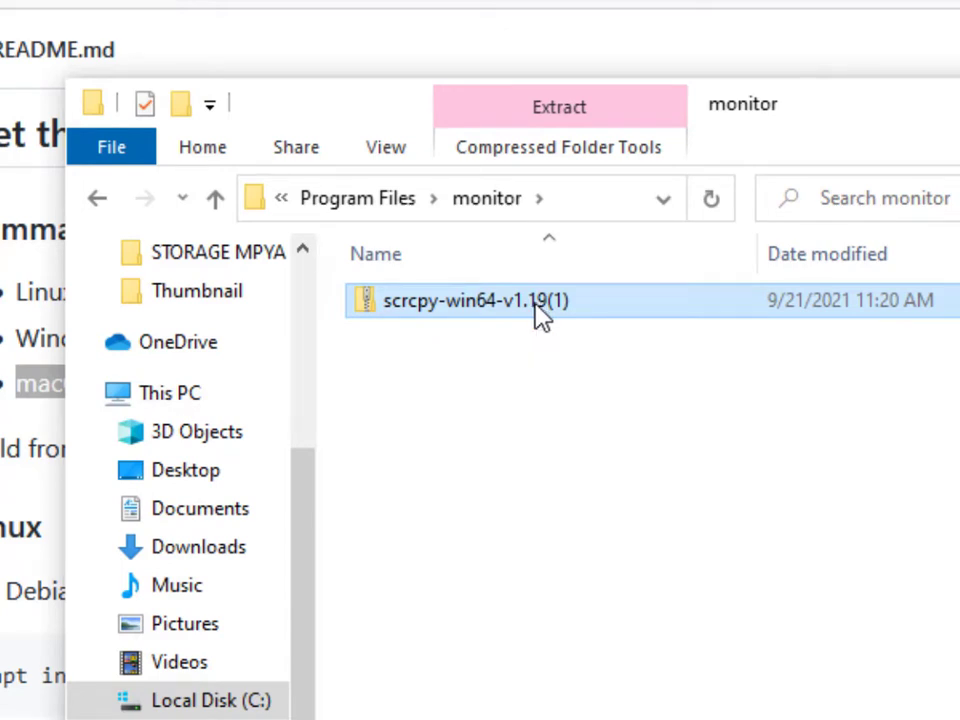
- Try to extract the scrcpy-win64-v1.19(1) archive directly in the monitor folder with 7-Zip
{"action": "right_click", "coordinate": [540, 314]}
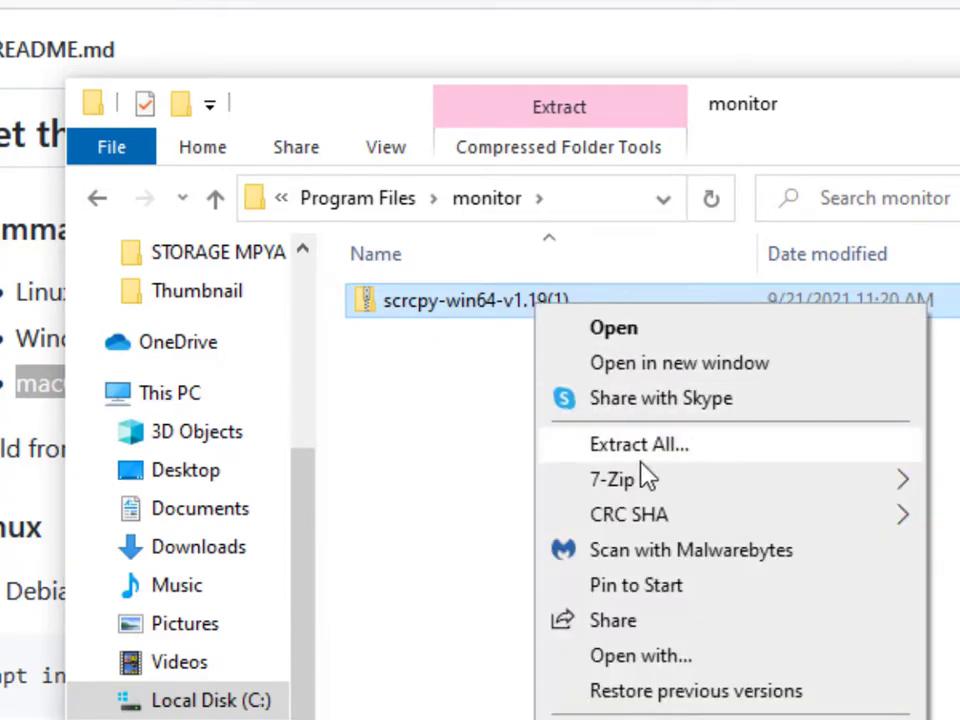
{"action": "mouse_move", "coordinate": [675, 487]}
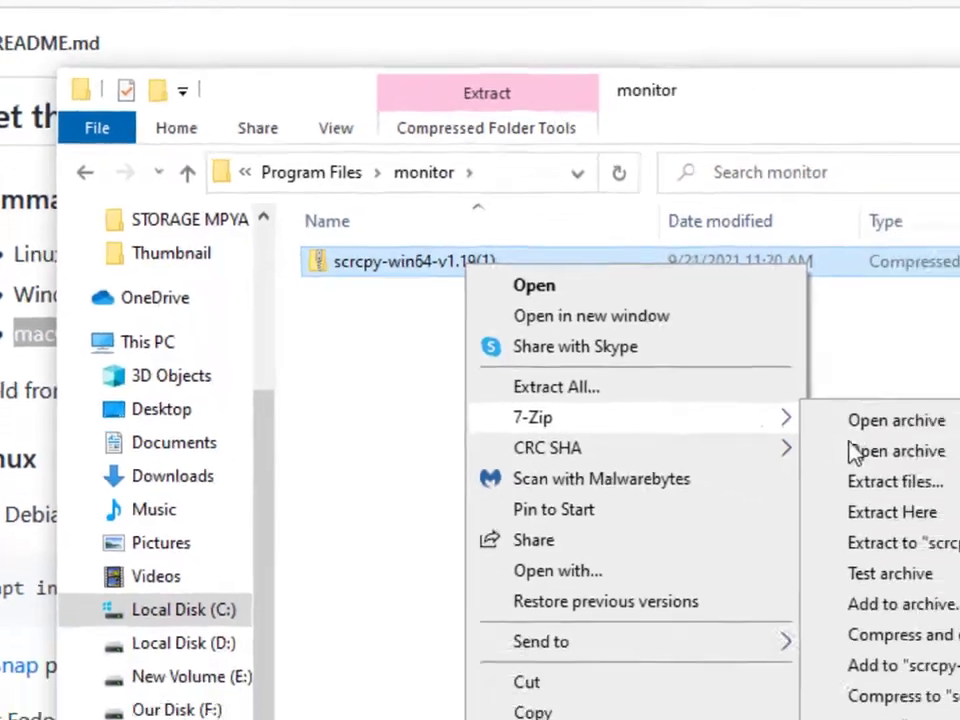
{"action": "left_click", "coordinate": [959, 587]}
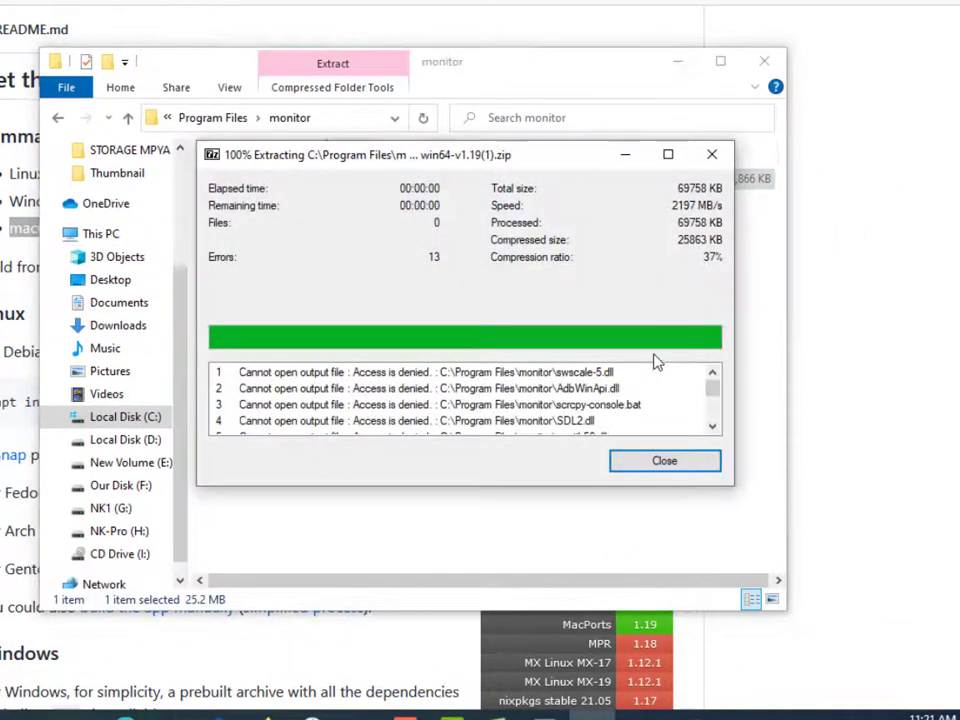
{"action": "left_click", "coordinate": [720, 160]}
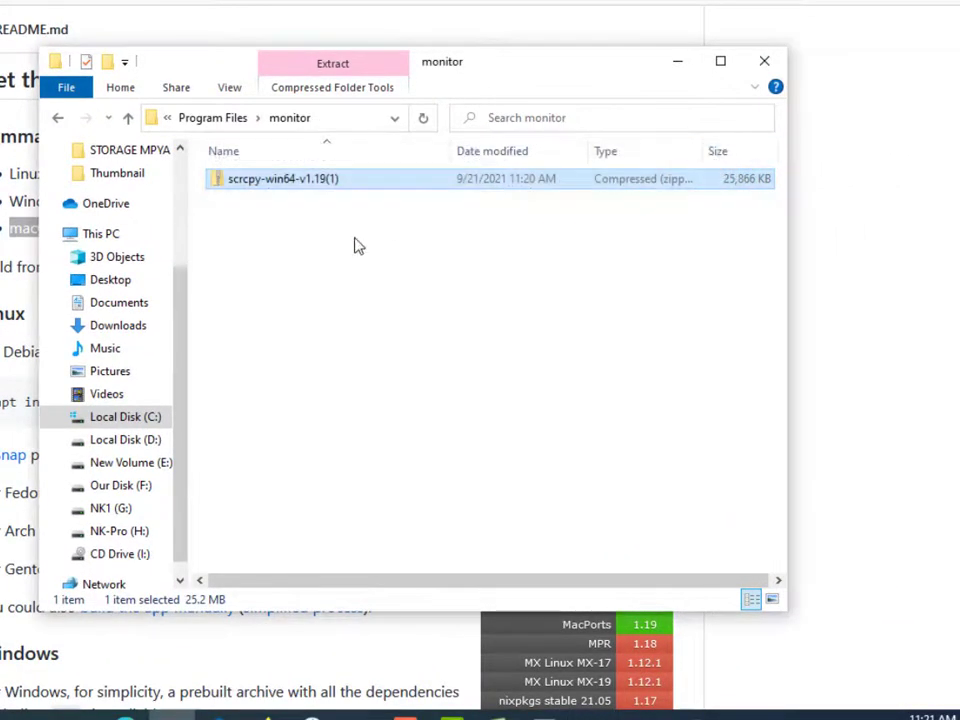
- Move the scrcpy archive from the monitor folder into a new folder on the desktop, granting administrator permission
{"action": "right_click", "coordinate": [340, 186]}
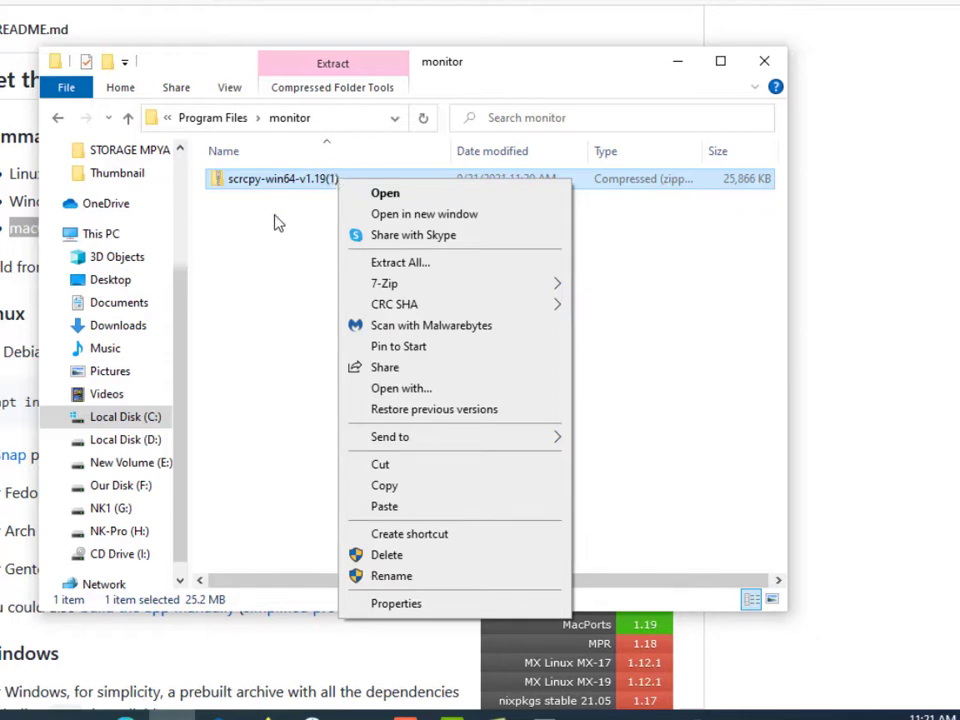
{"action": "left_click", "coordinate": [278, 224]}
{"action": "left_click", "coordinate": [315, 191]}
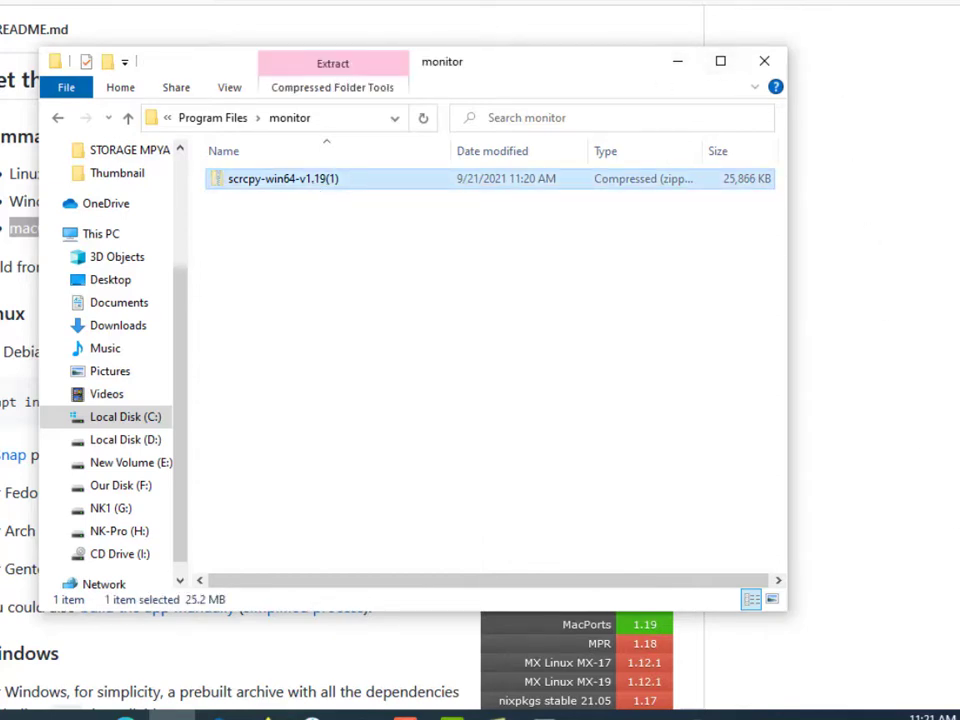
{"action": "key", "text": "super+d"}
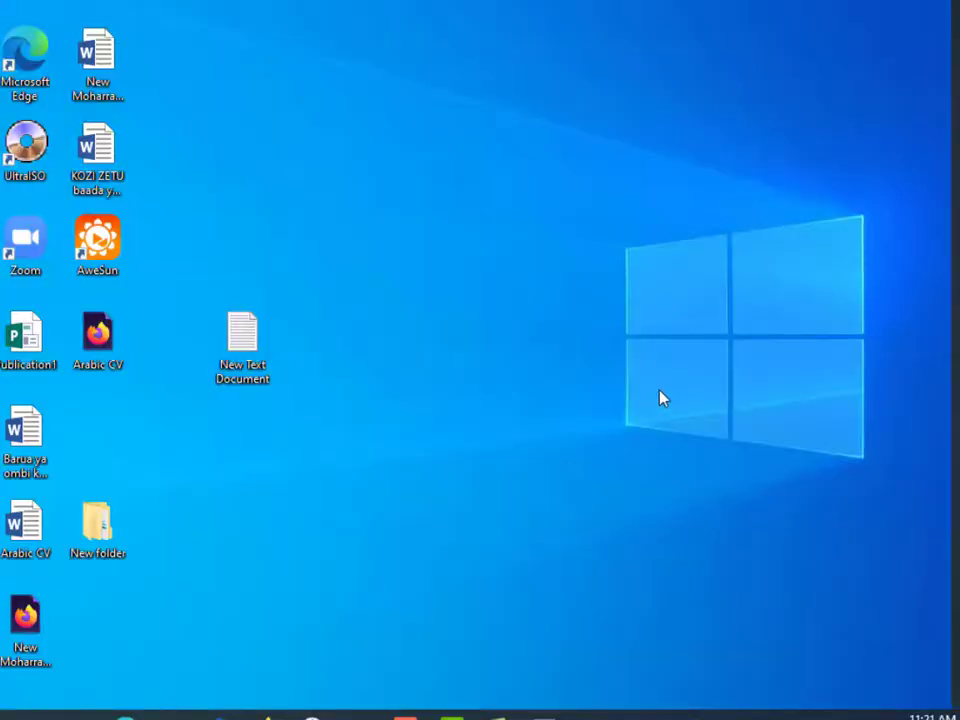
{"action": "key", "text": "ctrl+shift+n"}
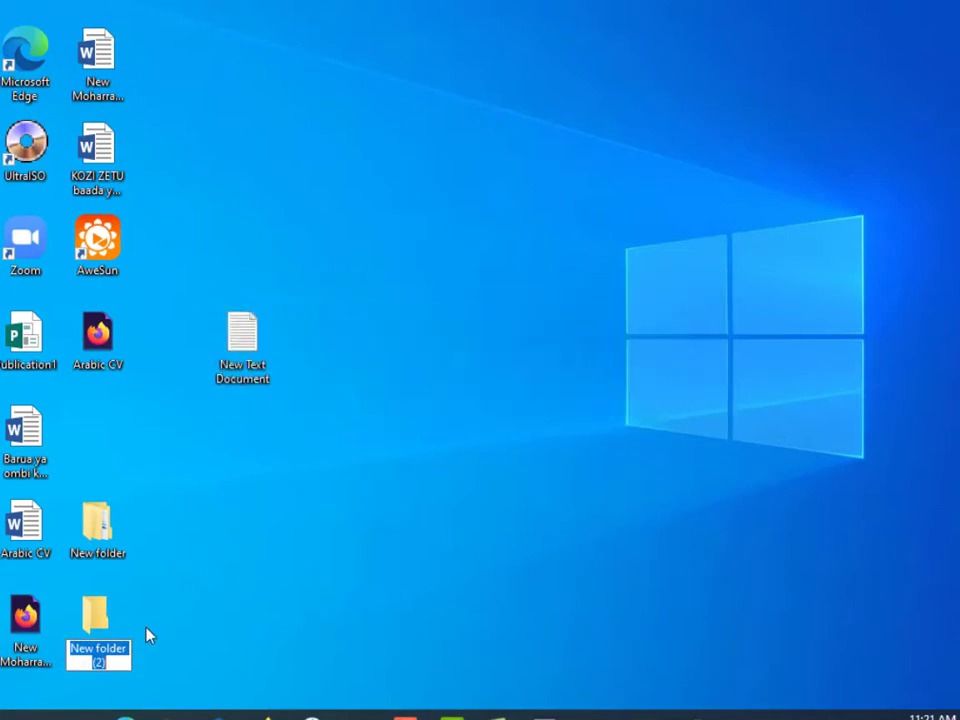
{"action": "left_click", "coordinate": [135, 628]}
{"action": "double_click", "coordinate": [111, 626]}
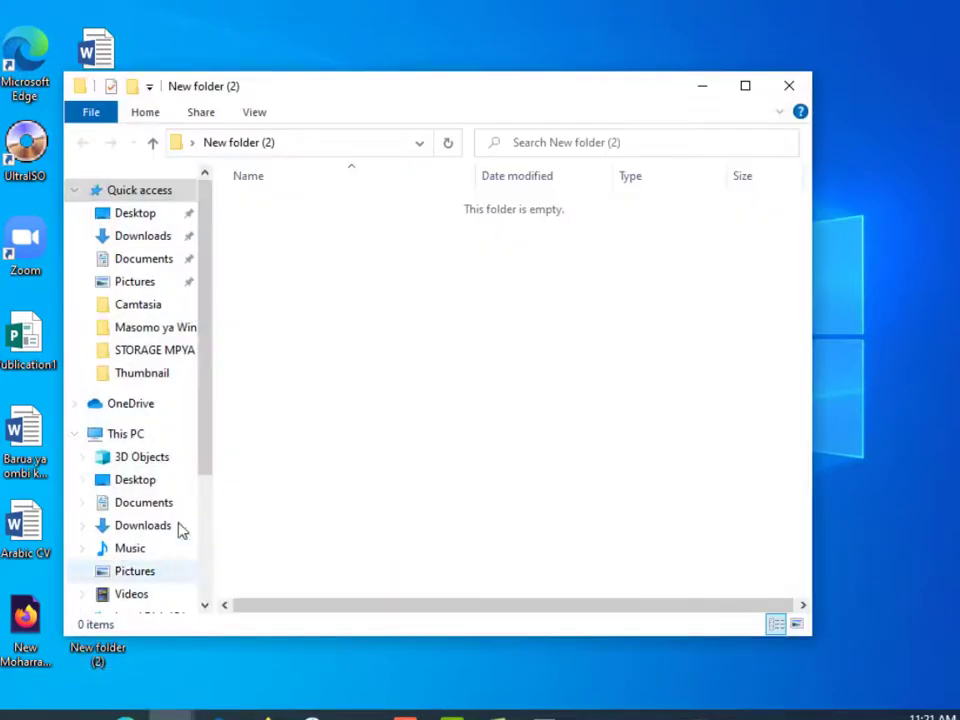
{"action": "key", "text": "ctrl+v"}
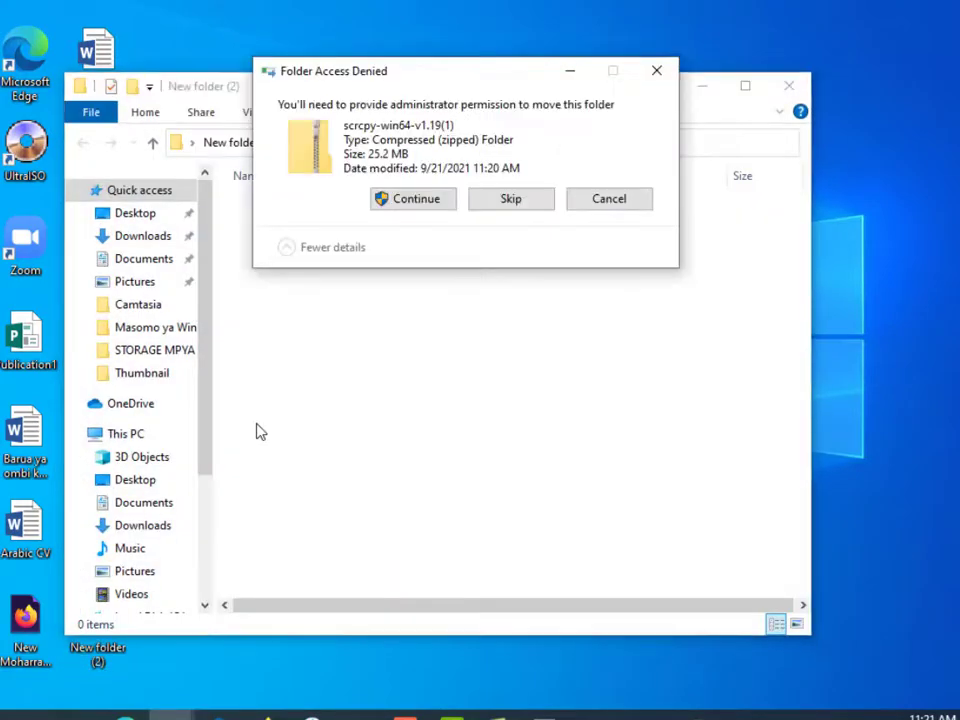
{"action": "left_click", "coordinate": [404, 201]}
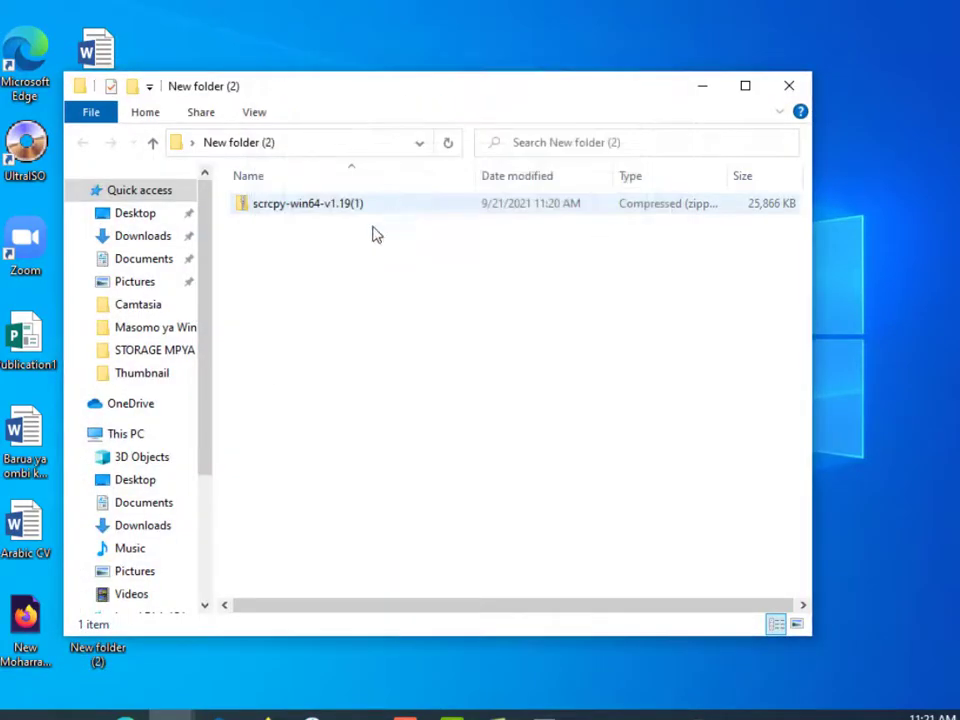
- Extract the scrcpy archive with 7-Zip directly into the new desktop folder
{"action": "right_click", "coordinate": [328, 204]}
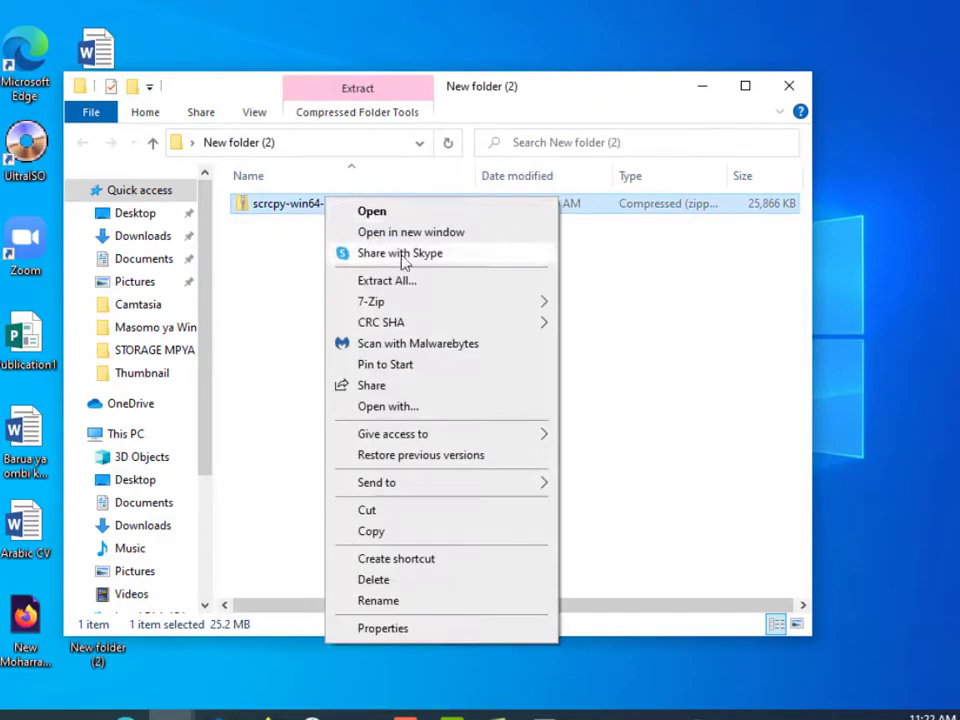
{"action": "mouse_move", "coordinate": [439, 301]}
{"action": "left_click", "coordinate": [645, 368]}
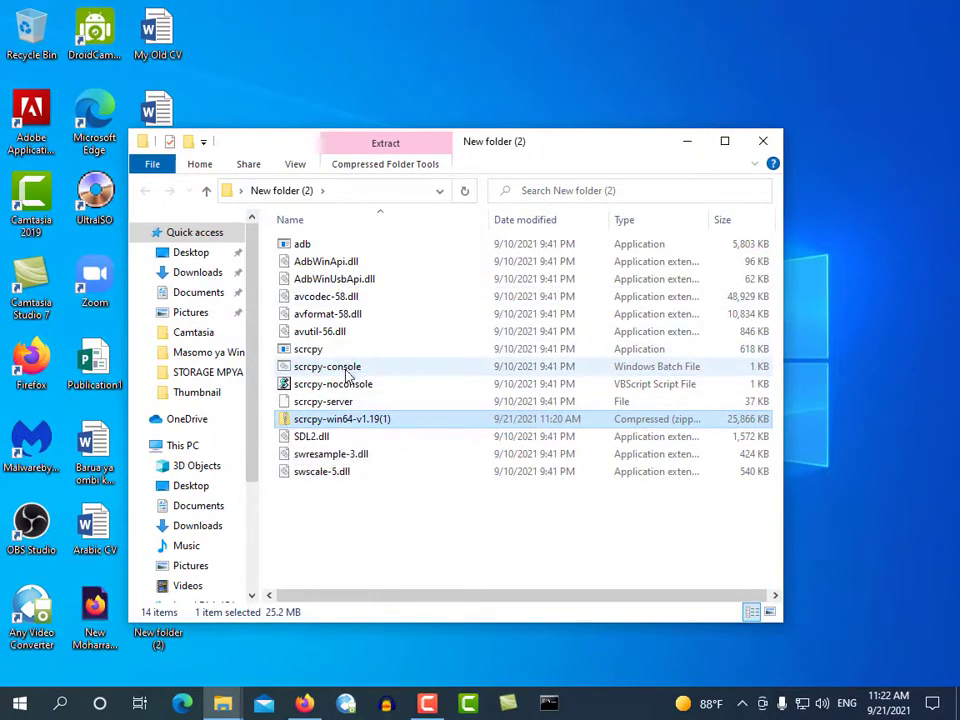
- Copy all files from the new desktop folder into Program Files\monitor, granting administrator permission for all current items
{"action": "key", "text": "ctrl+a"}
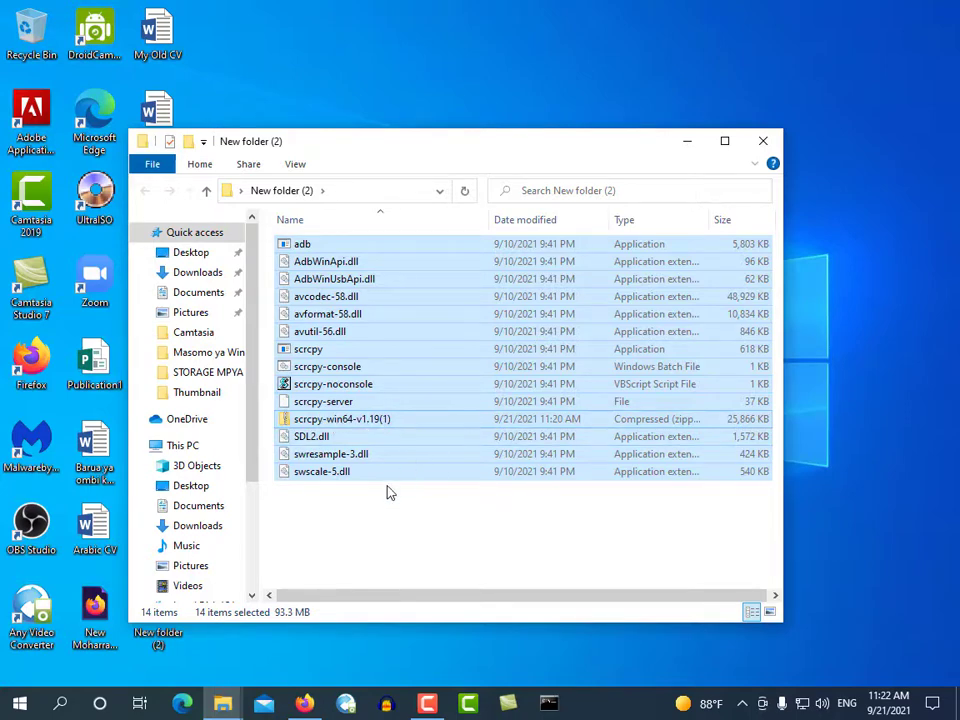
{"action": "left_click", "coordinate": [343, 621]}
{"action": "key", "text": "super"}
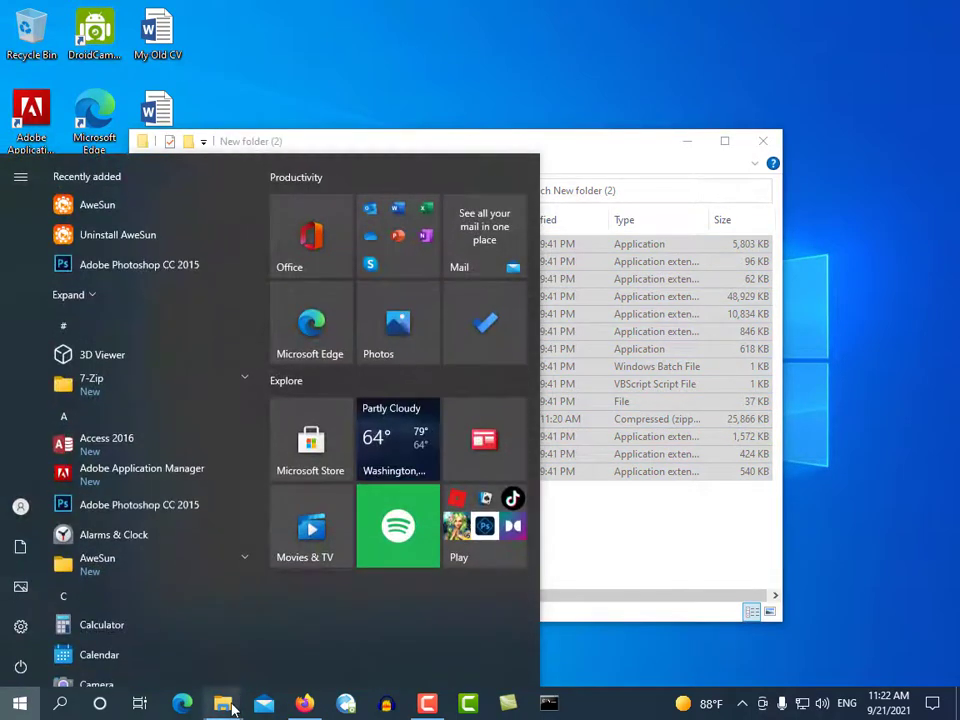
{"action": "mouse_move", "coordinate": [222, 703]}
{"action": "left_click", "coordinate": [184, 654]}
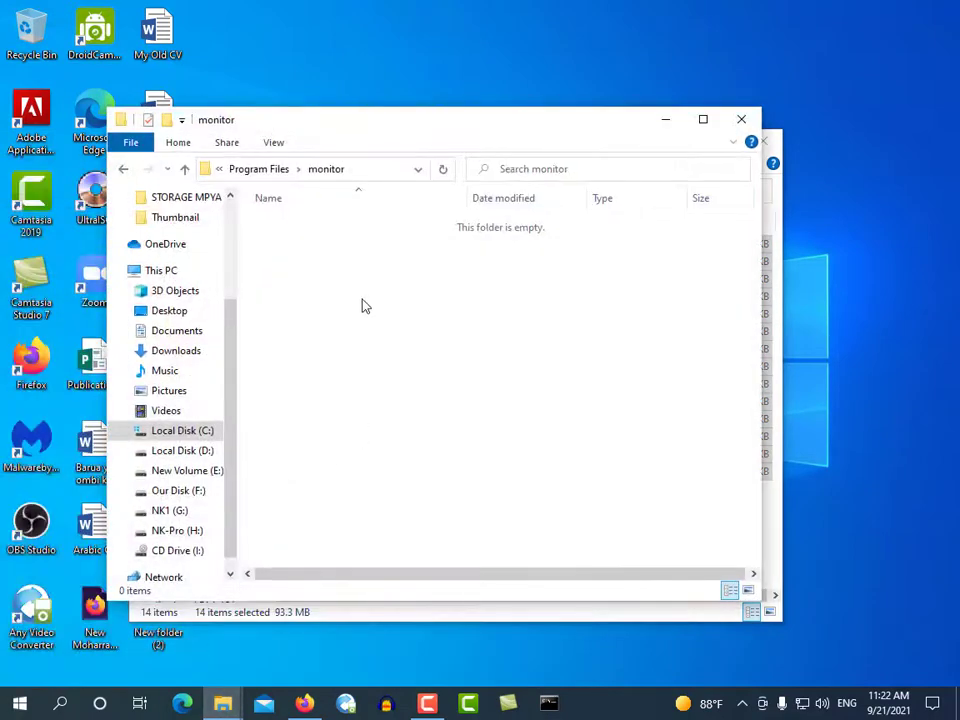
{"action": "key", "text": "ctrl+v"}
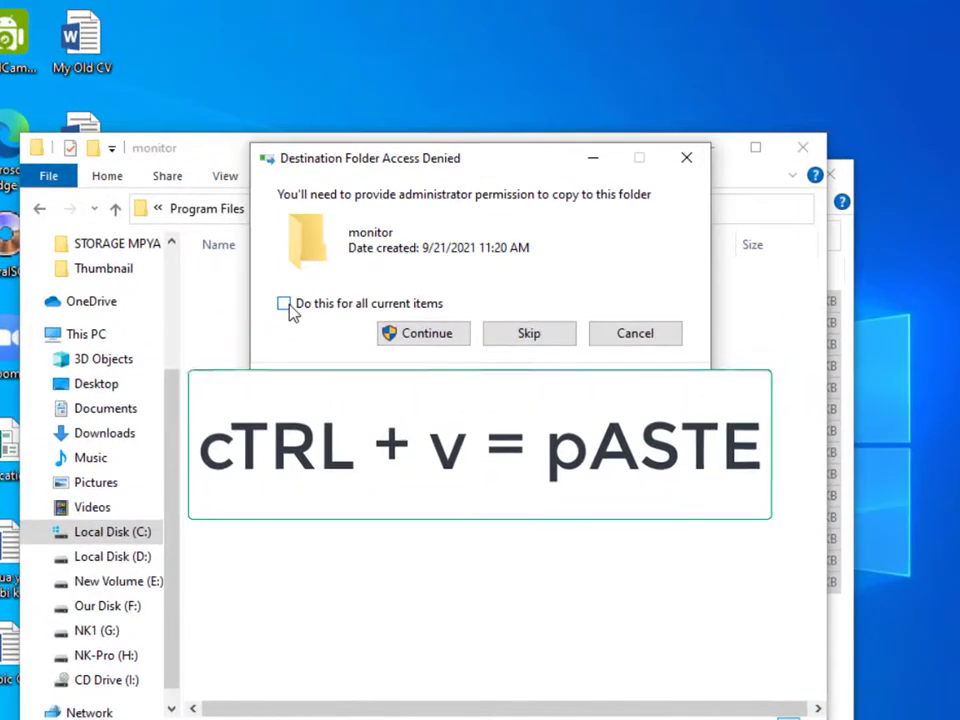
{"action": "left_click", "coordinate": [295, 285]}
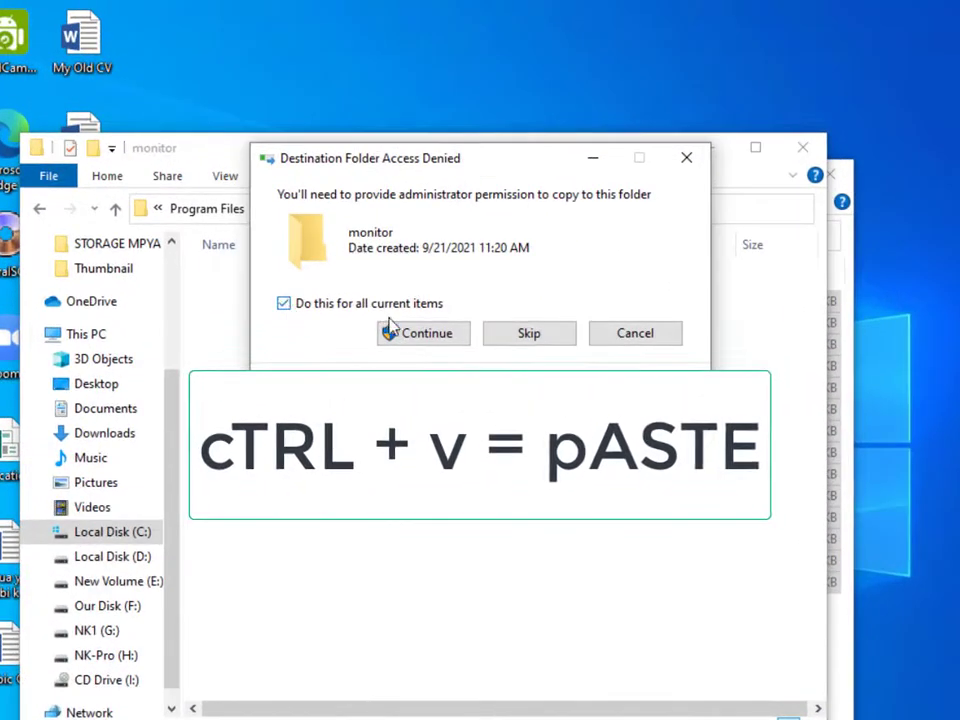
{"action": "left_click", "coordinate": [427, 334]}
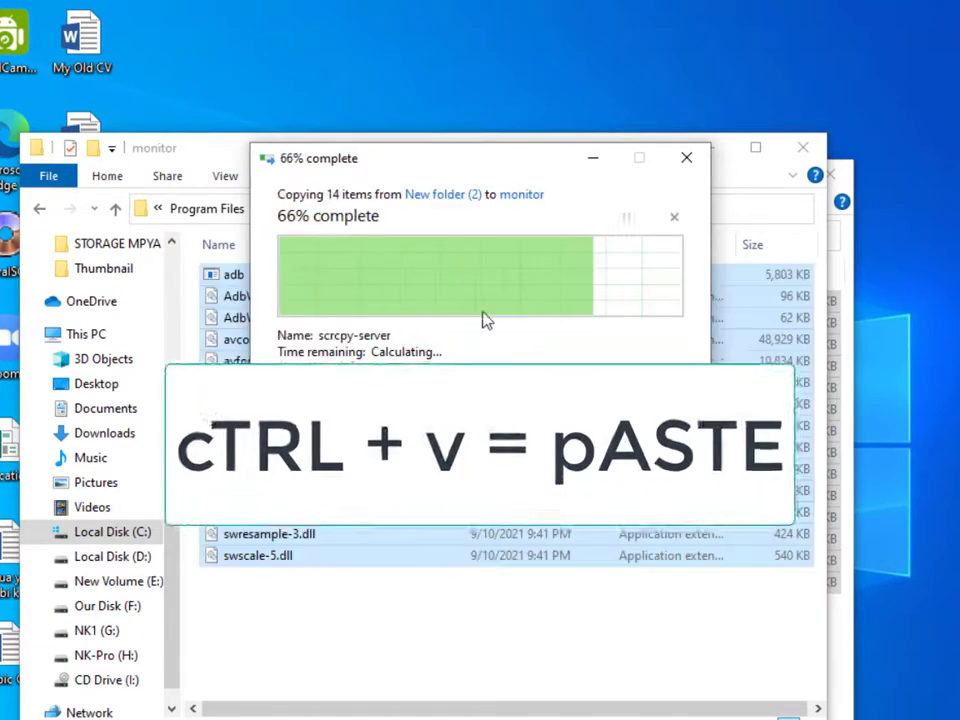
{"action": "left_click", "coordinate": [369, 598]}
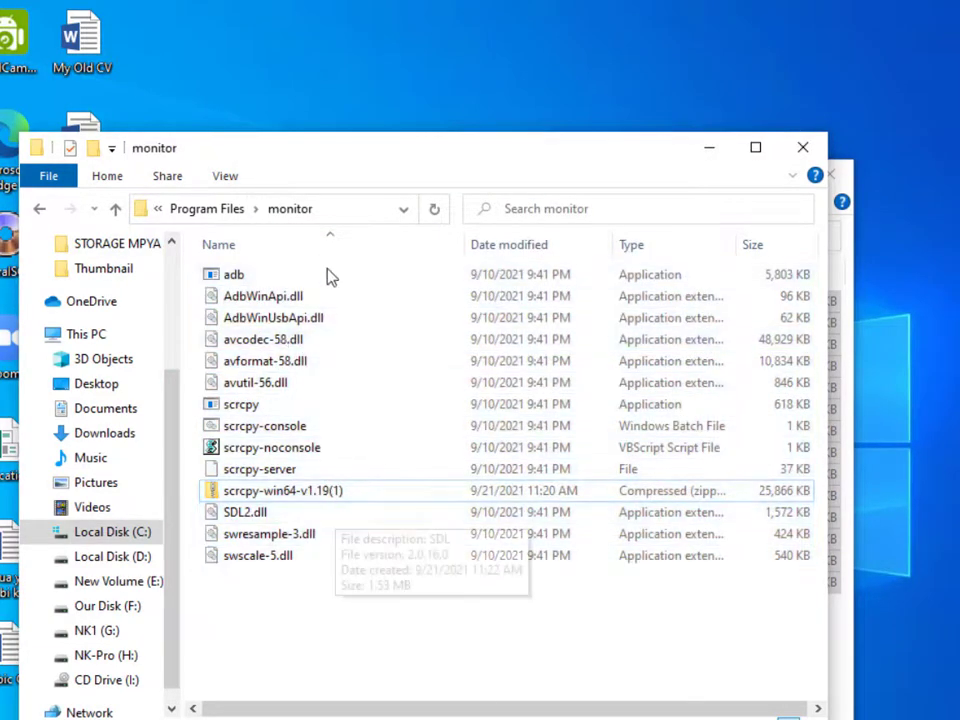
- In the mirrored Infinix X650D phone, open Settings from the notification shade and go to the System page listing Developer options
{"action": "left_click", "coordinate": [566, 34]}
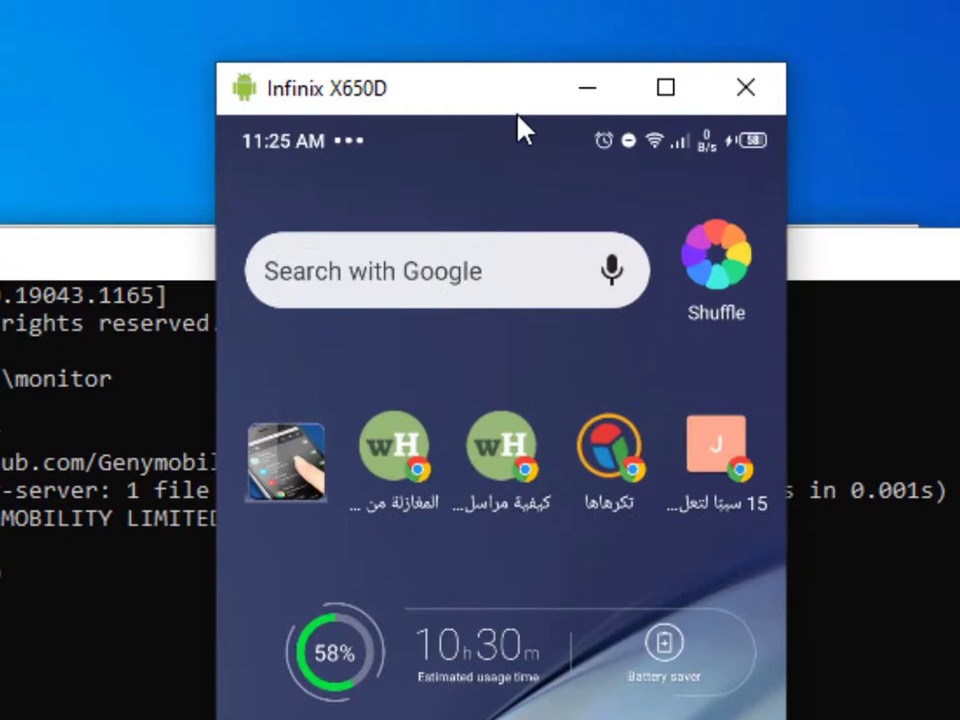
{"action": "left_click_drag", "start_coordinate": [518, 114], "coordinate": [568, 420]}
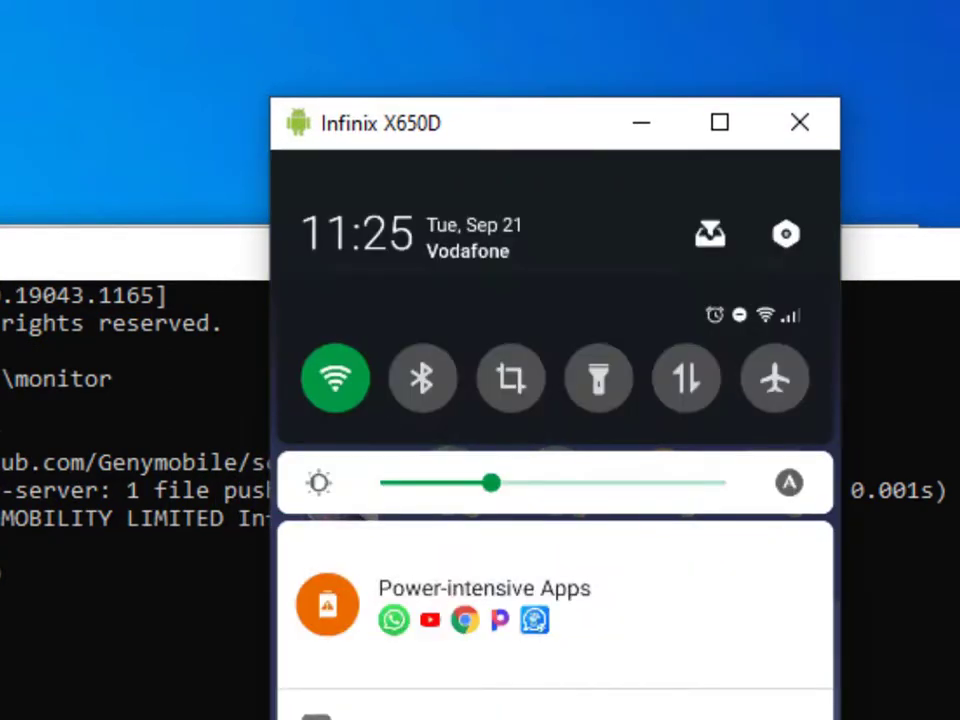
{"action": "left_click", "coordinate": [790, 236]}
{"action": "scroll", "coordinate": [556, 130], "scroll_direction": "down", "scroll_amount": 10}
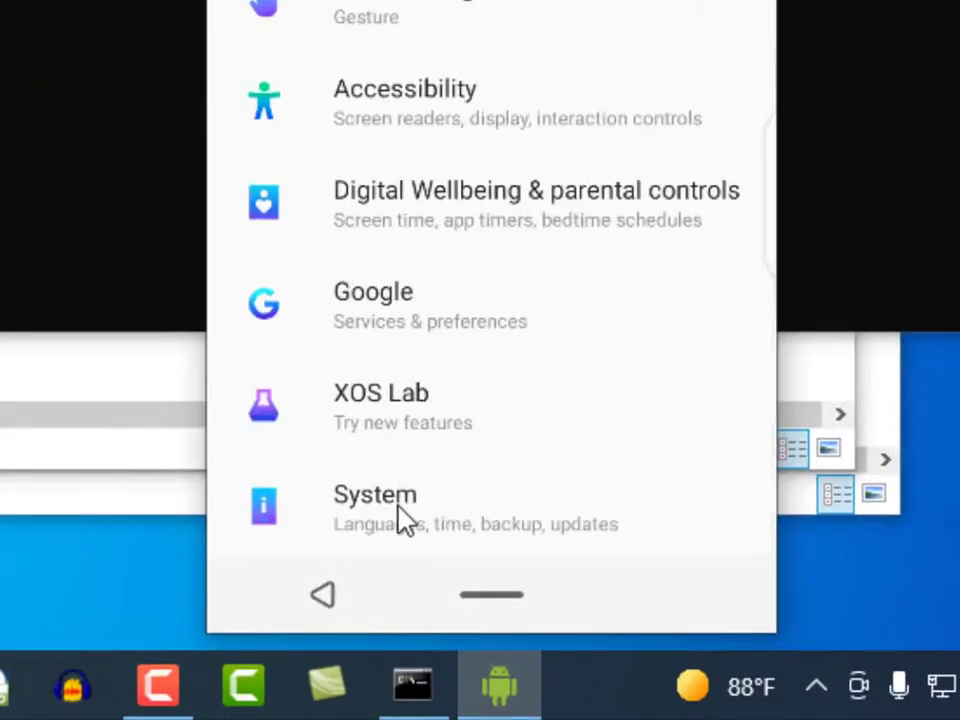
{"action": "left_click", "coordinate": [399, 506]}
{"action": "scroll", "coordinate": [466, 222], "scroll_direction": "down", "scroll_amount": 5}
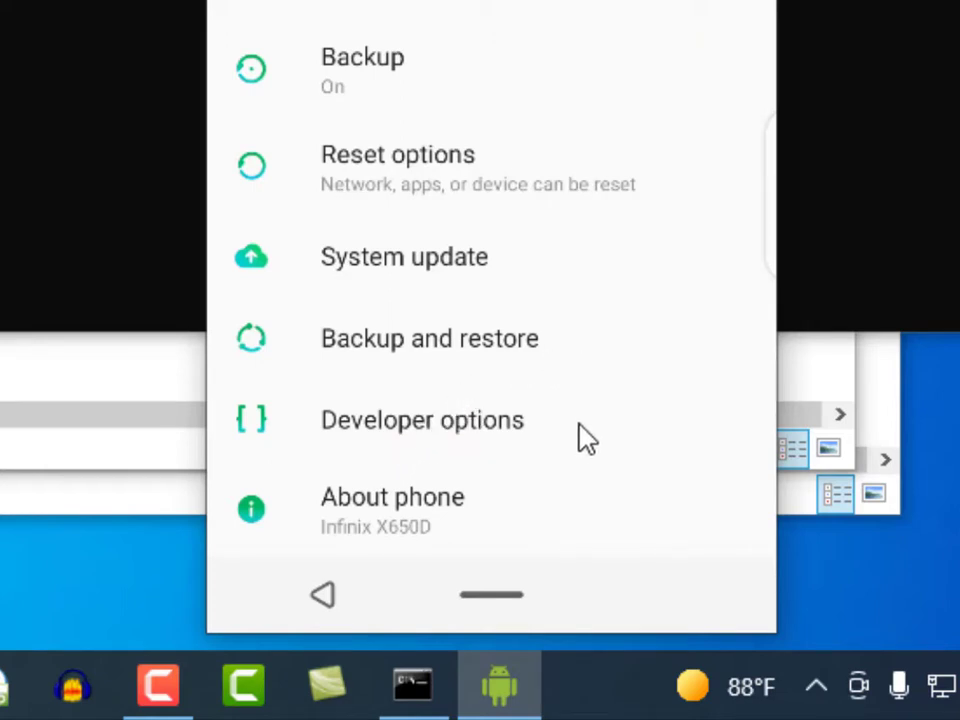
- Open About phone on the mirrored phone and tap Build number repeatedly to enable developer mode
{"action": "left_click", "coordinate": [397, 530]}
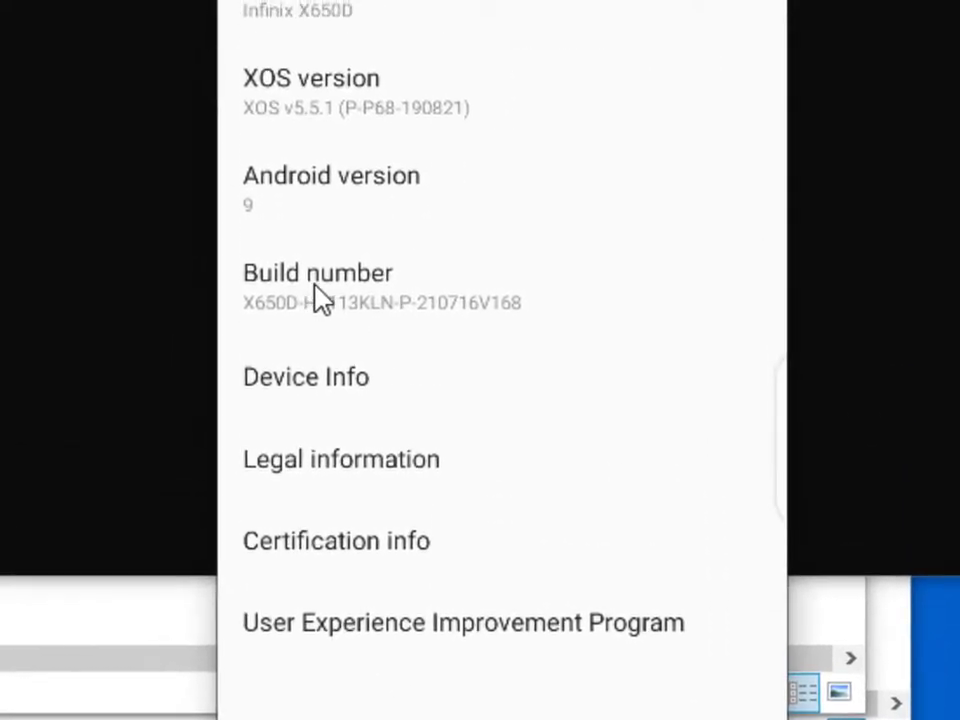
{"action": "left_click", "coordinate": [318, 298]}
{"action": "left_click", "coordinate": [318, 298]}
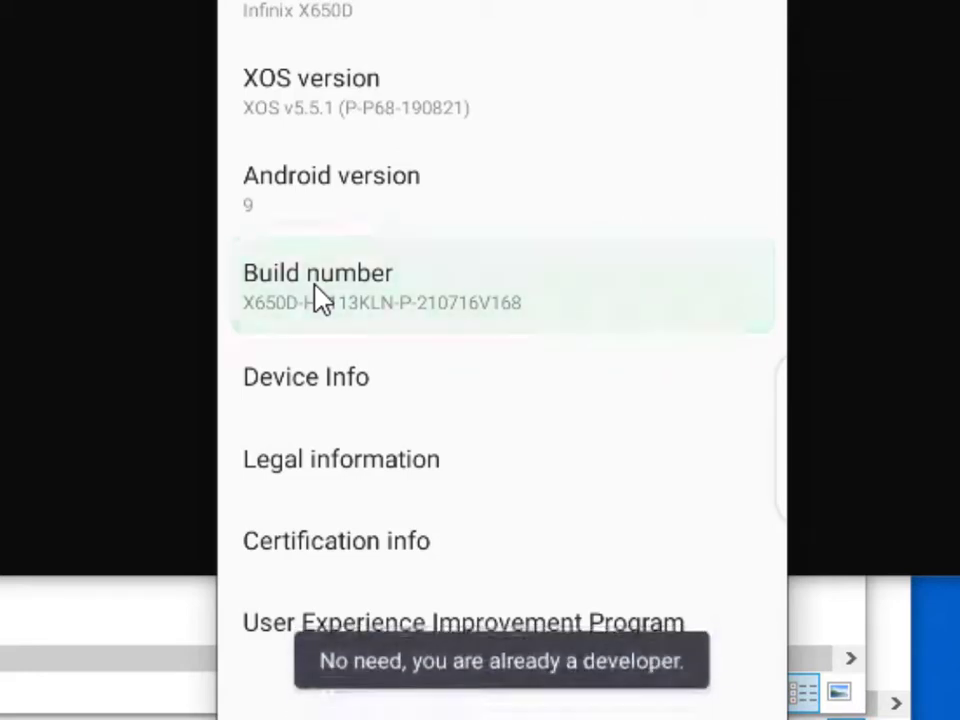
{"action": "left_click", "coordinate": [318, 298]}
{"action": "left_click", "coordinate": [318, 298]}
{"action": "left_click", "coordinate": [318, 298]}
{"action": "left_click", "coordinate": [319, 299]}
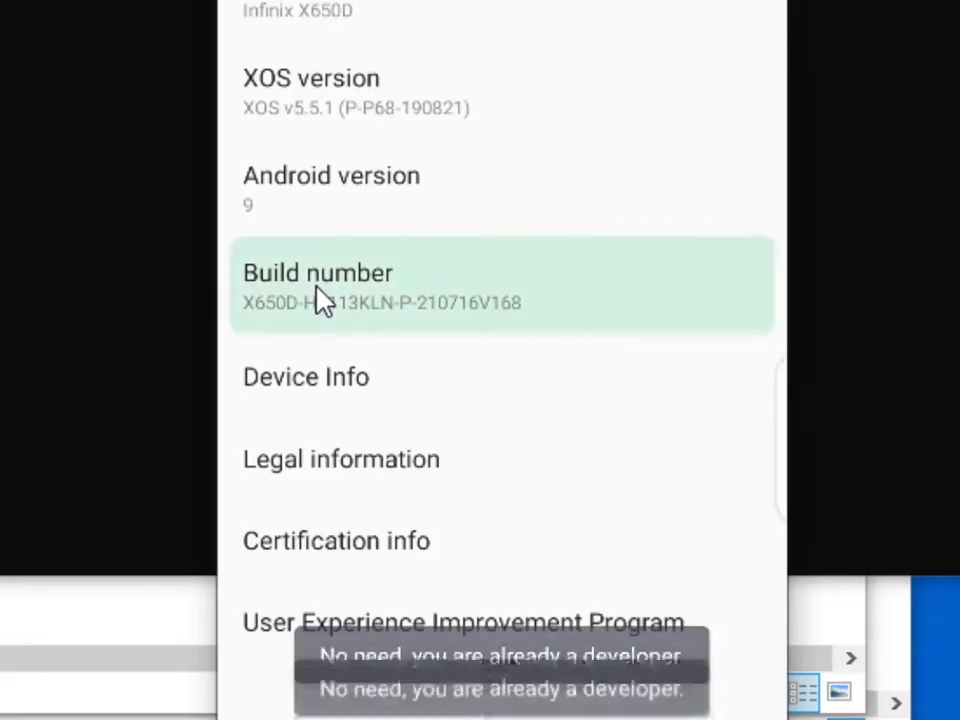
{"action": "left_click", "coordinate": [318, 298]}
{"action": "left_click", "coordinate": [318, 298]}
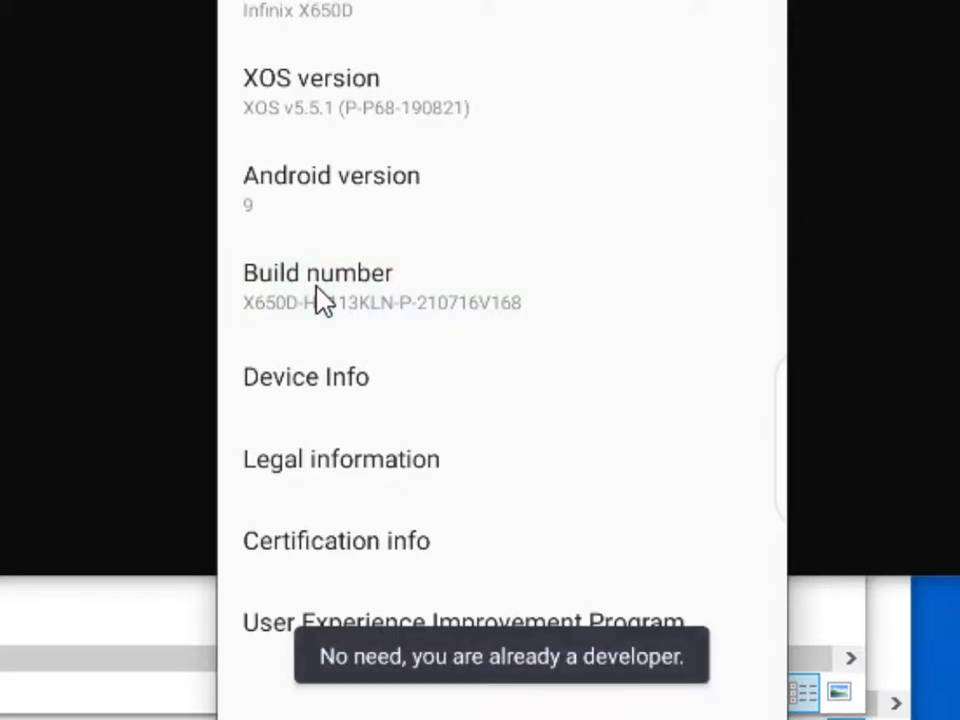
{"action": "left_click", "coordinate": [318, 298]}
{"action": "left_click", "coordinate": [318, 298]}
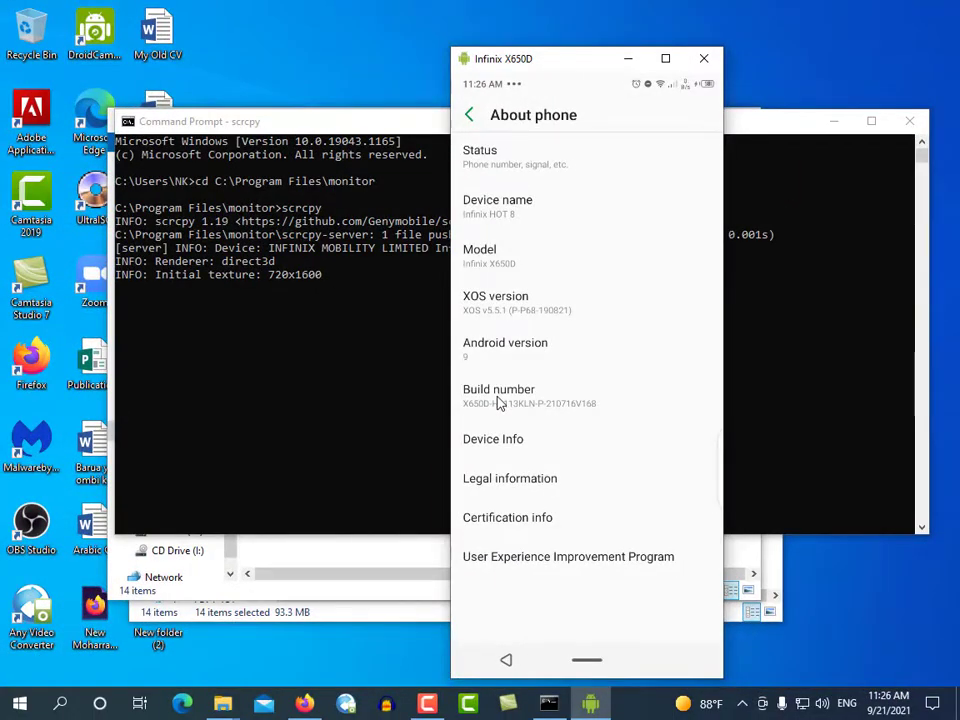
- Go back to System, reopen About phone to tap Build number once more, and return to the System page
{"action": "left_click", "coordinate": [472, 116]}
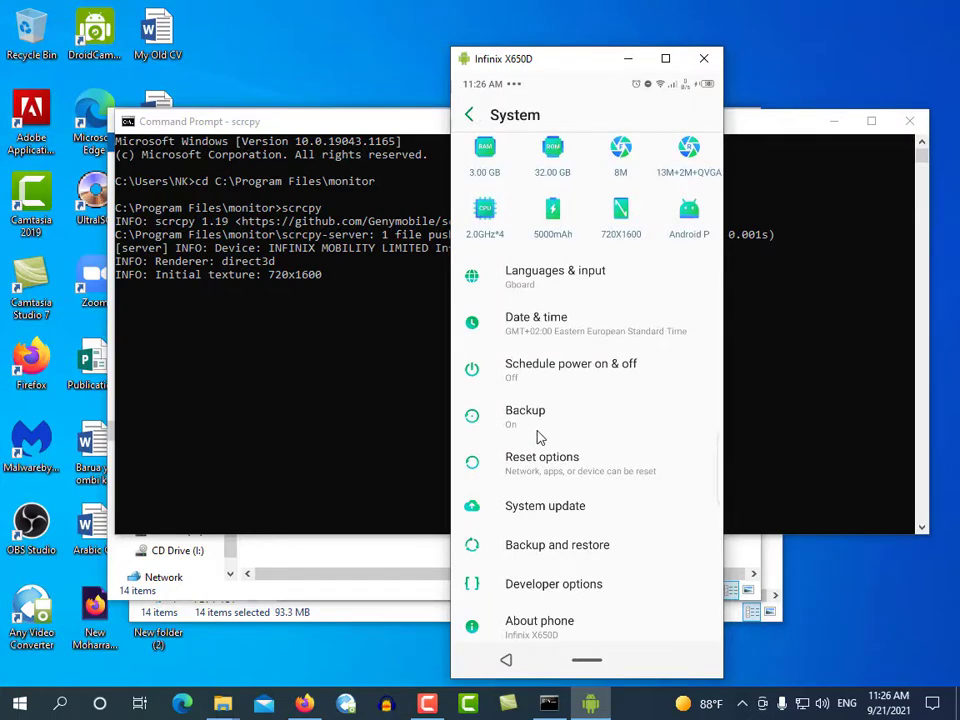
{"action": "left_click", "coordinate": [563, 625]}
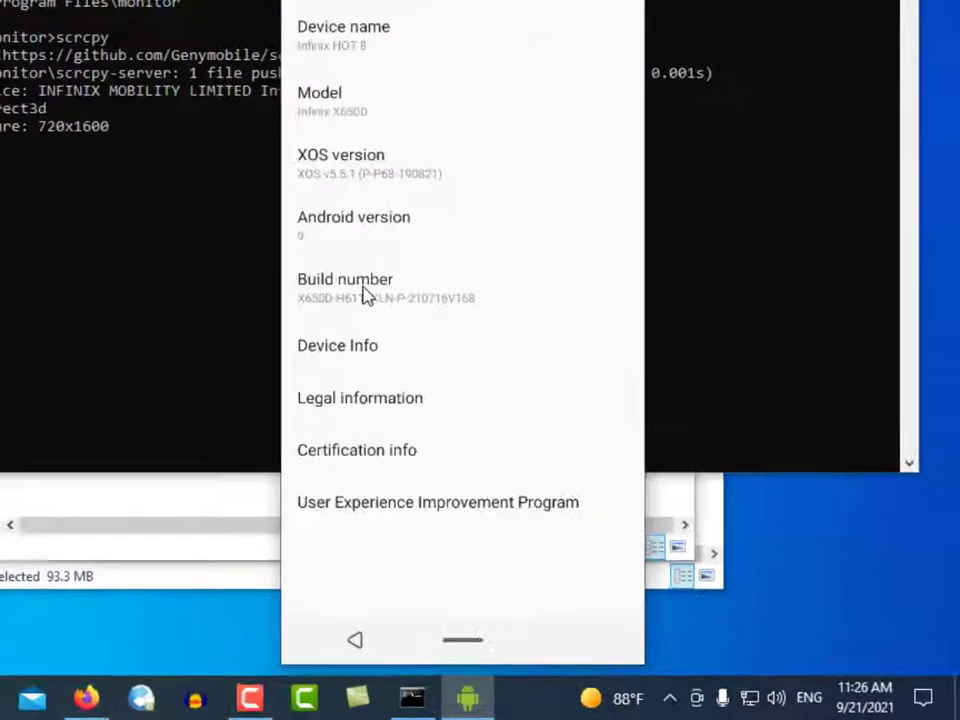
{"action": "left_click", "coordinate": [513, 399]}
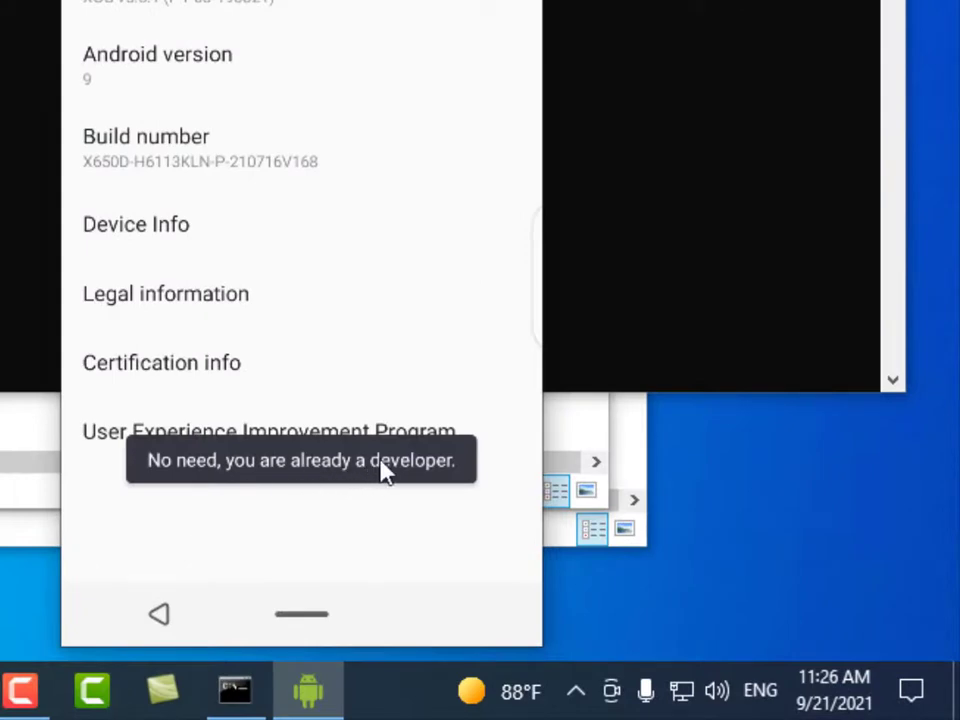
{"action": "key", "text": "Escape"}
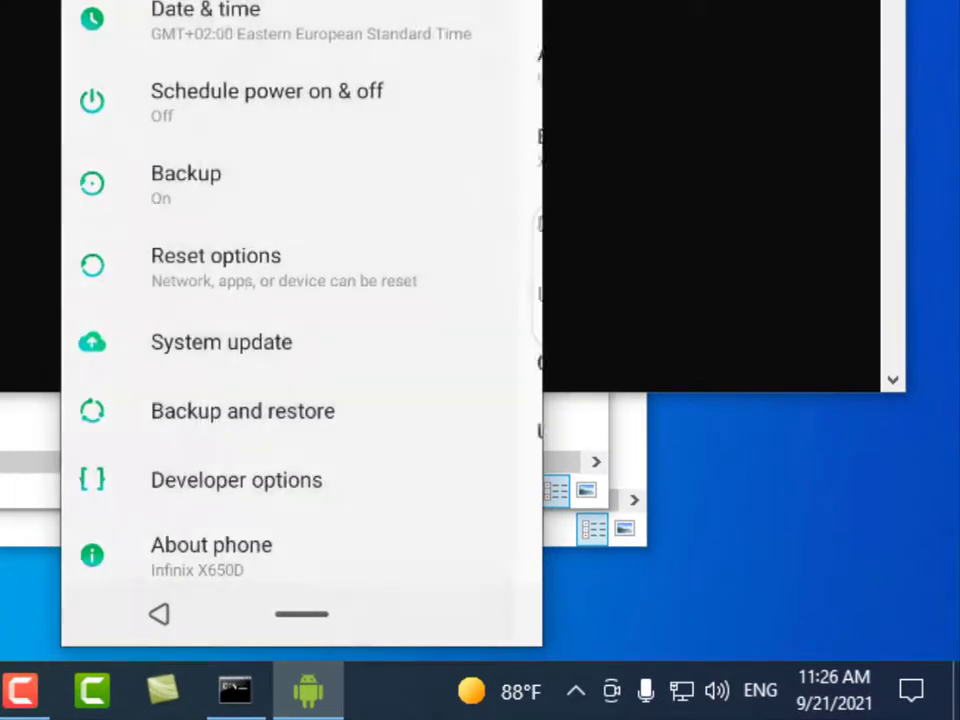
- Open Developer options on the phone and look through its list of settings
{"action": "left_click", "coordinate": [247, 484]}
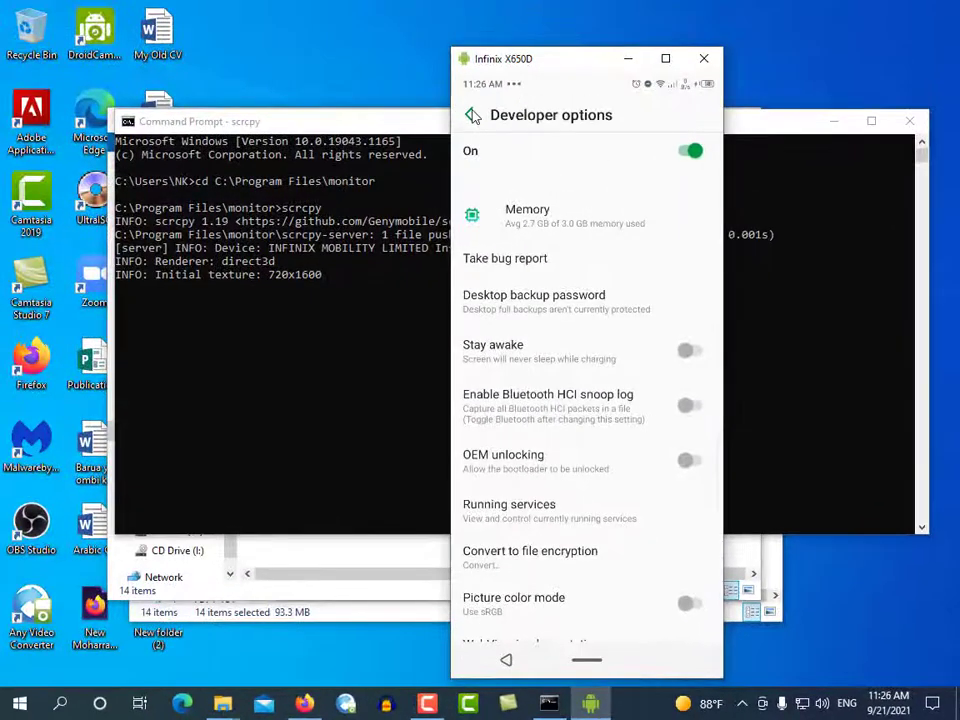
{"action": "left_click", "coordinate": [472, 116]}
{"action": "left_click", "coordinate": [533, 594]}
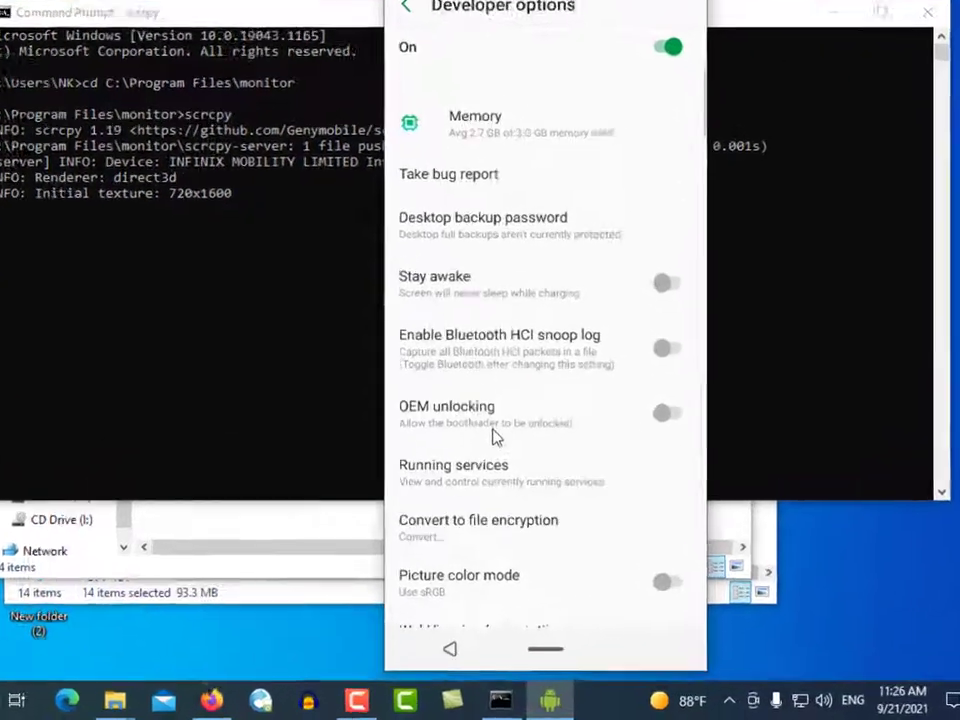
{"action": "scroll", "coordinate": [545, 480], "scroll_direction": "down", "scroll_amount": 5}
{"action": "scroll", "coordinate": [335, 293], "scroll_direction": "down", "scroll_amount": 3}
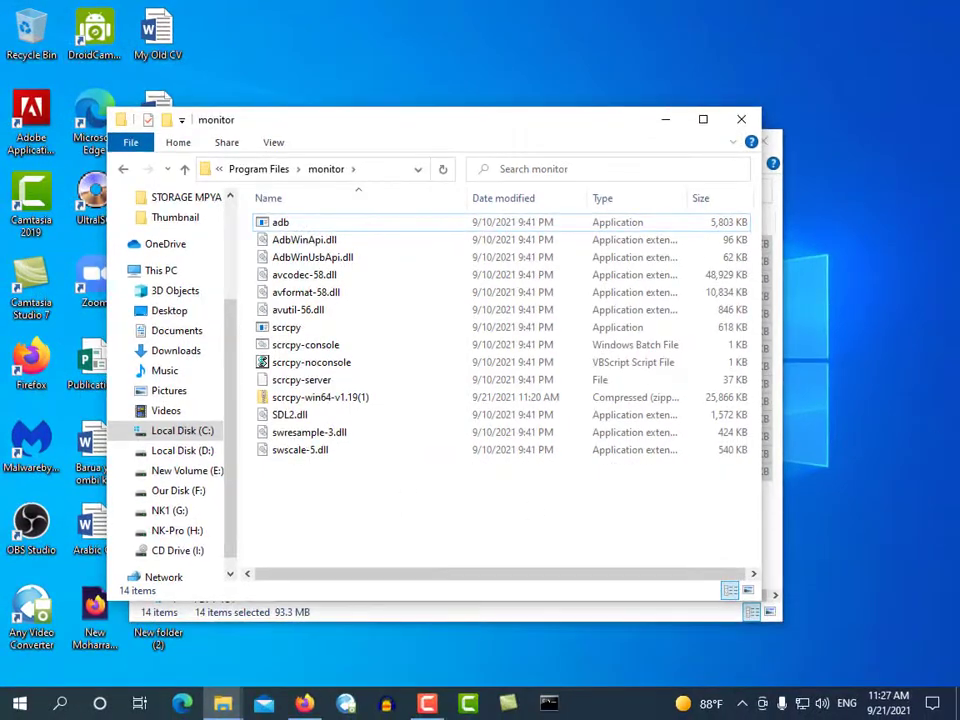
{"action": "left_click", "coordinate": [60, 703]}
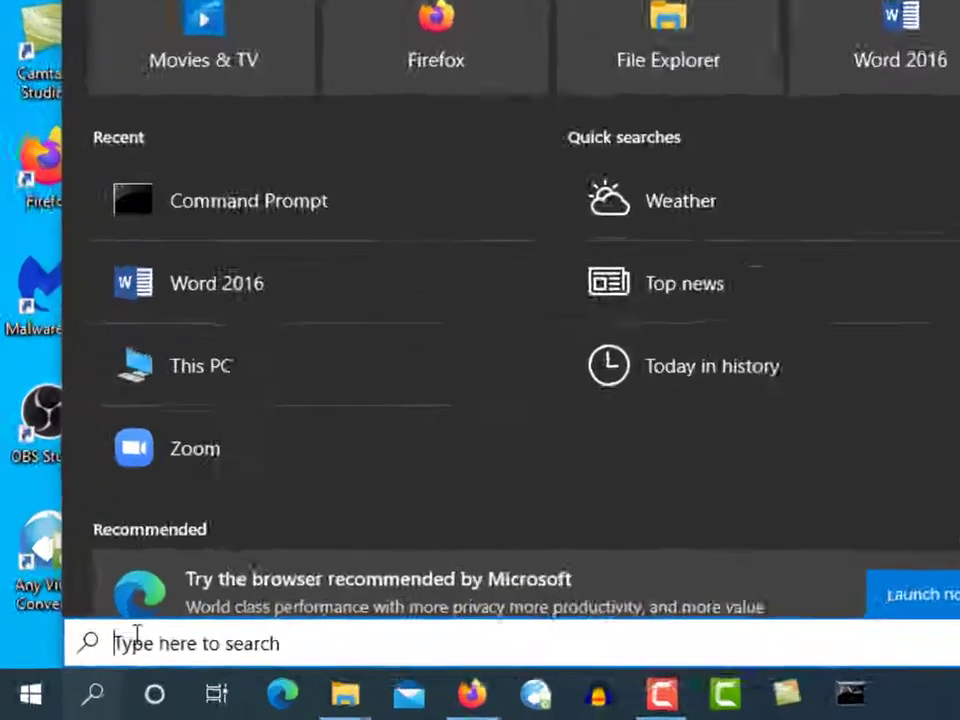
{"action": "type", "text": "cmd"}
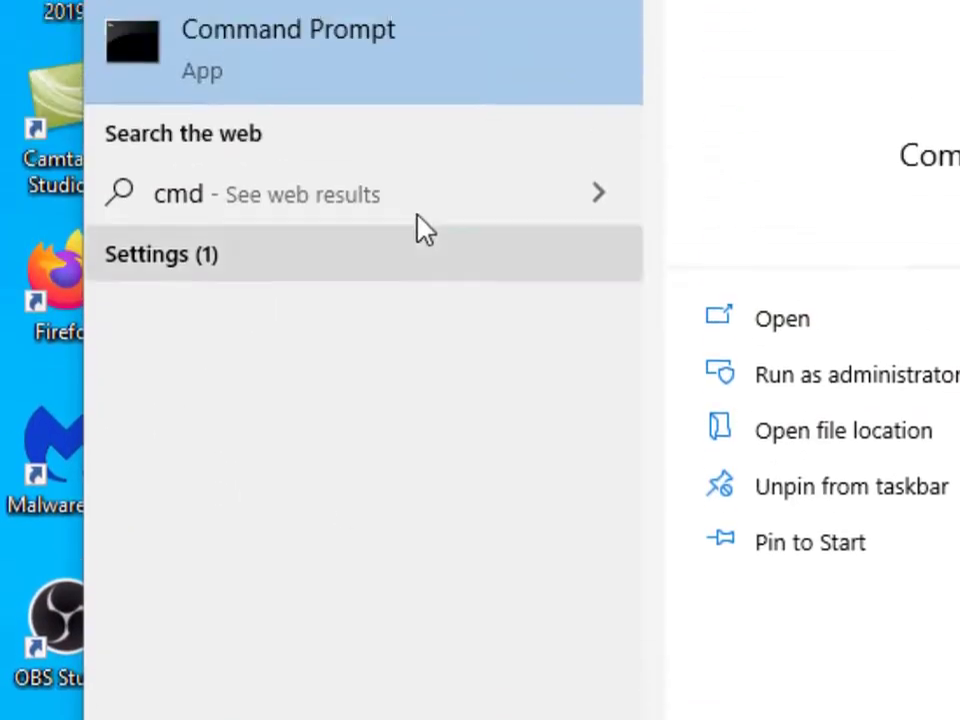
{"action": "right_click", "coordinate": [398, 188]}
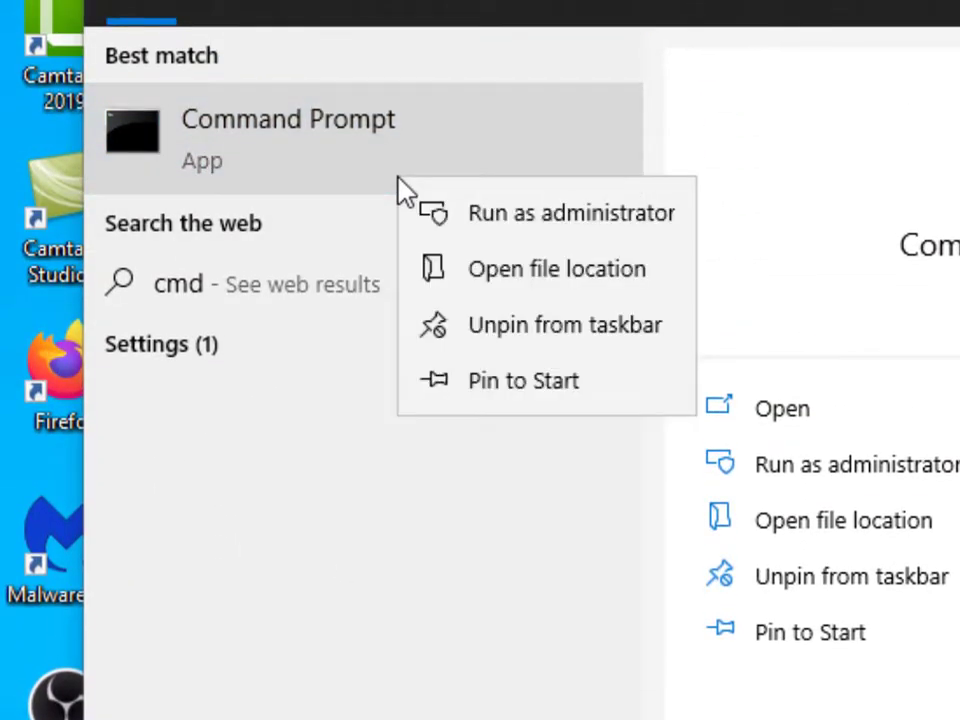
{"action": "left_click", "coordinate": [349, 521]}
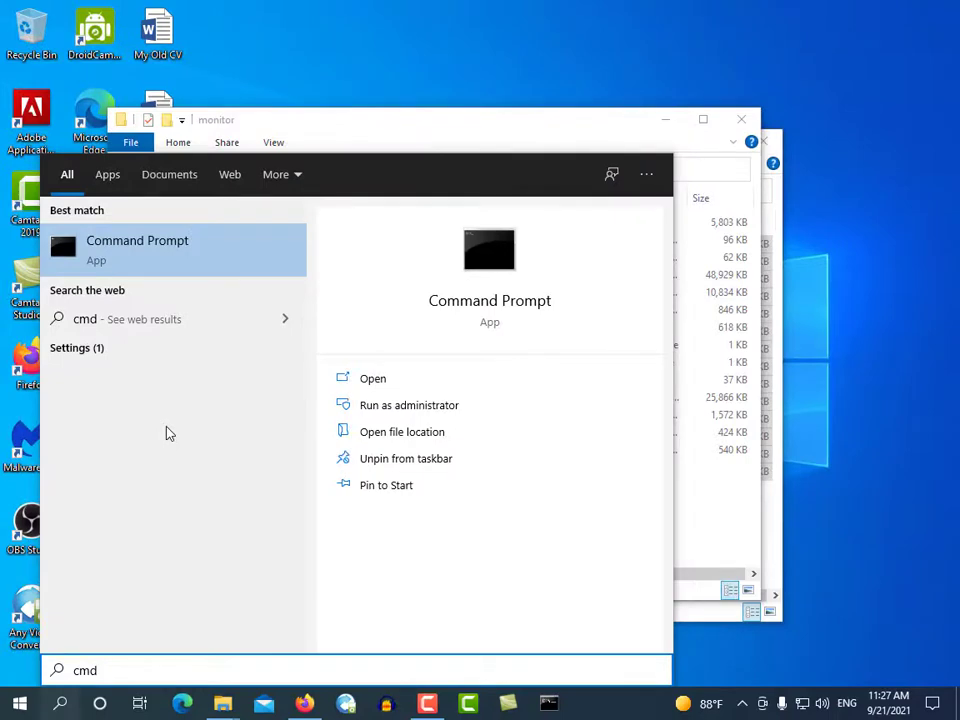
{"action": "left_click", "coordinate": [706, 520]}
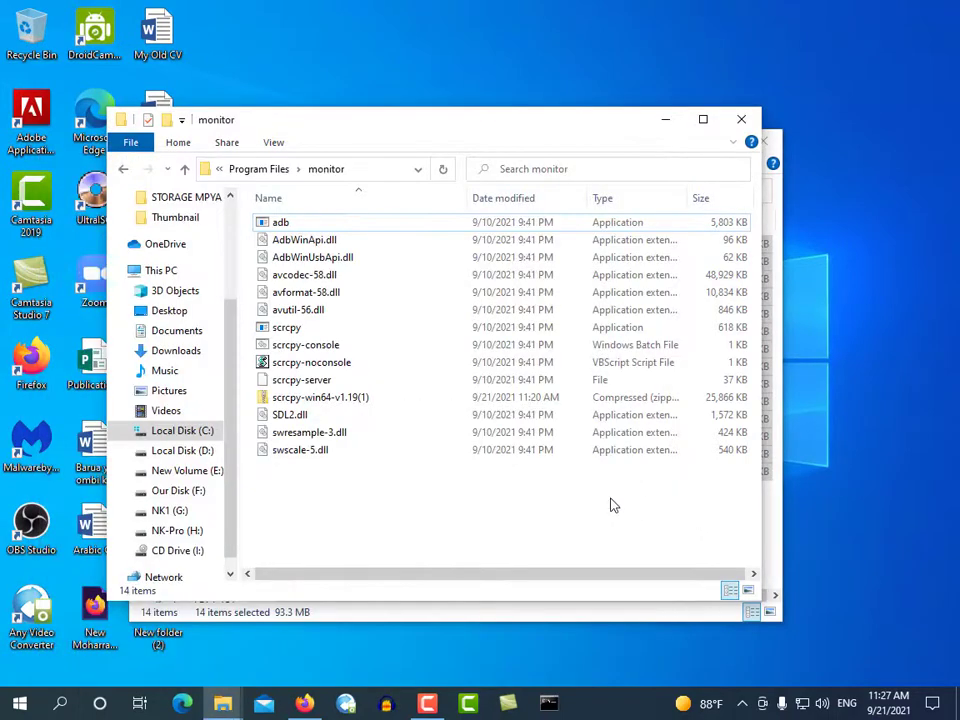
{"action": "right_click", "coordinate": [389, 489]}
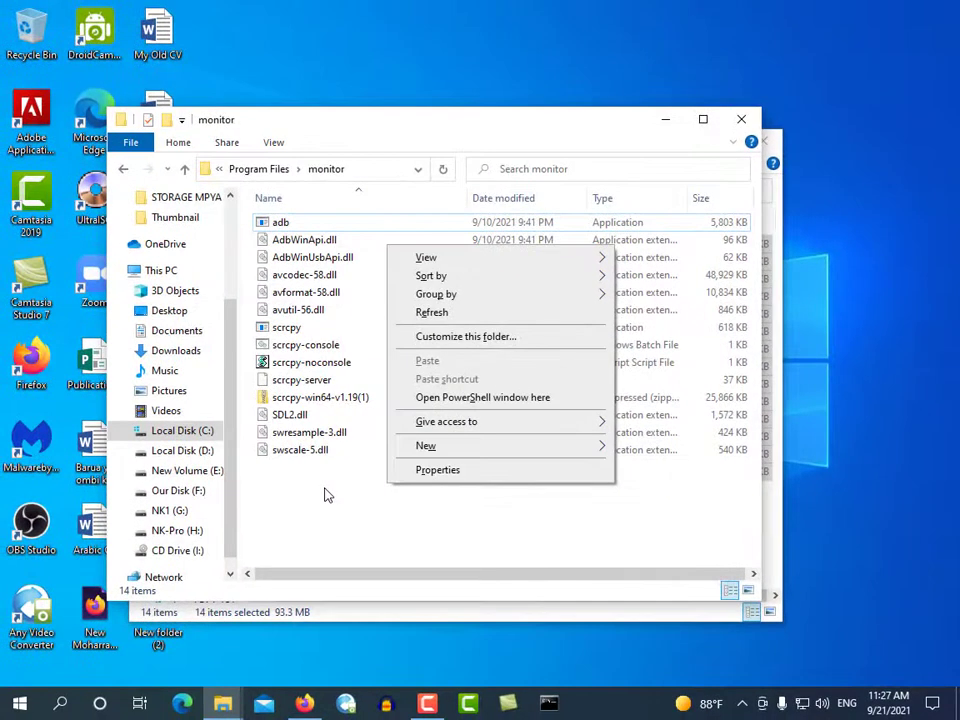
{"action": "left_click", "coordinate": [325, 494]}
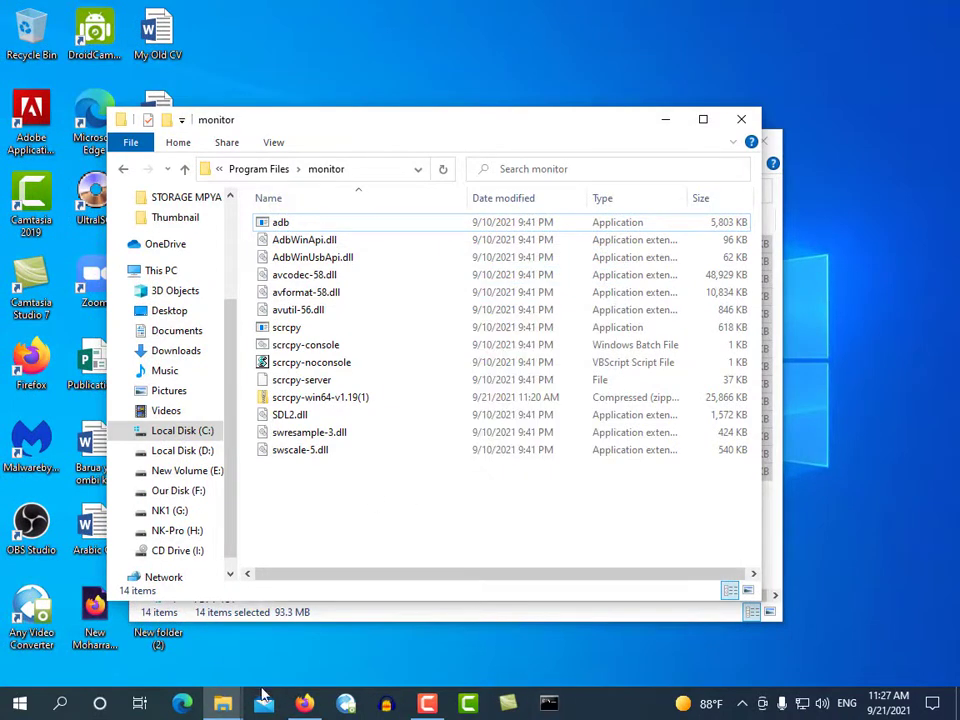
{"action": "left_click", "coordinate": [62, 703]}
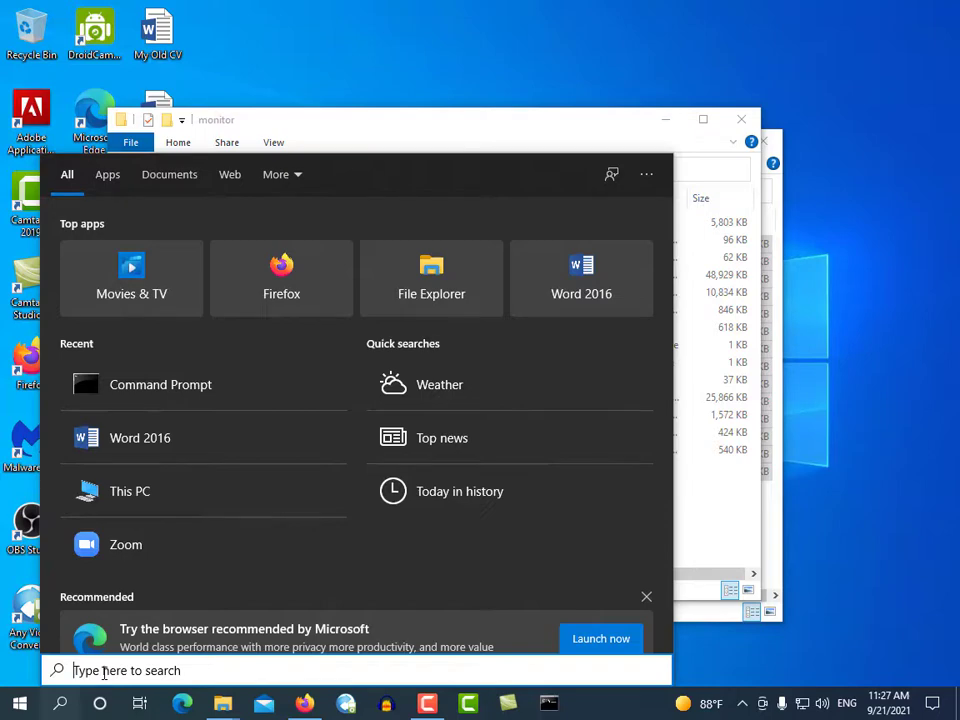
{"action": "left_click", "coordinate": [705, 512]}
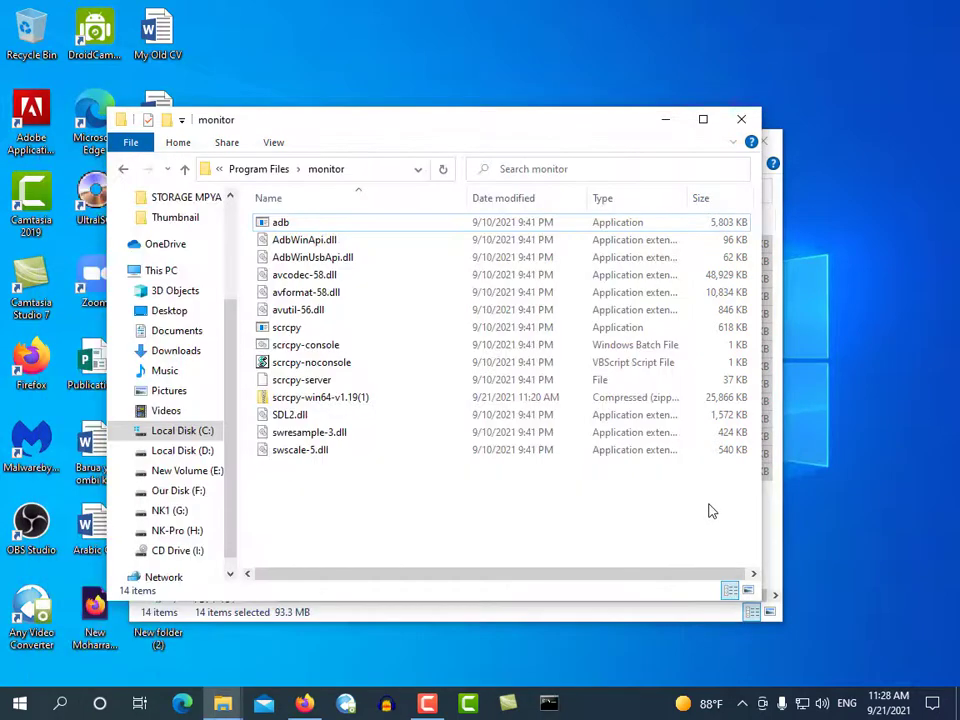
- Open a PowerShell window in the Program Files\monitor folder and close it again
{"action": "right_click", "coordinate": [470, 491]}
{"action": "left_click", "coordinate": [531, 388]}
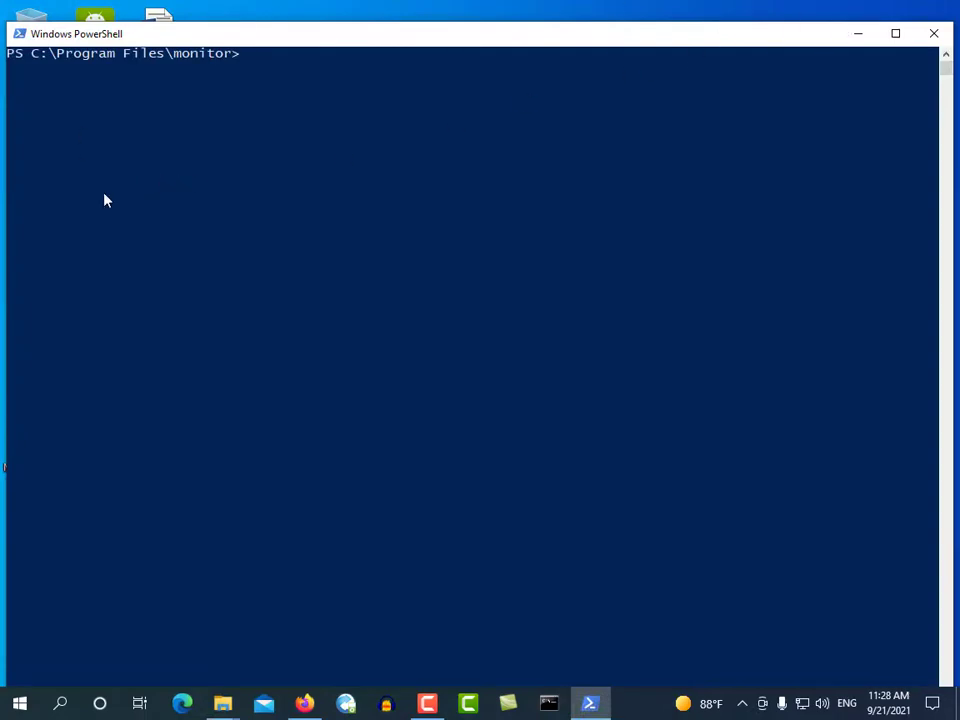
{"action": "left_click", "coordinate": [934, 33]}
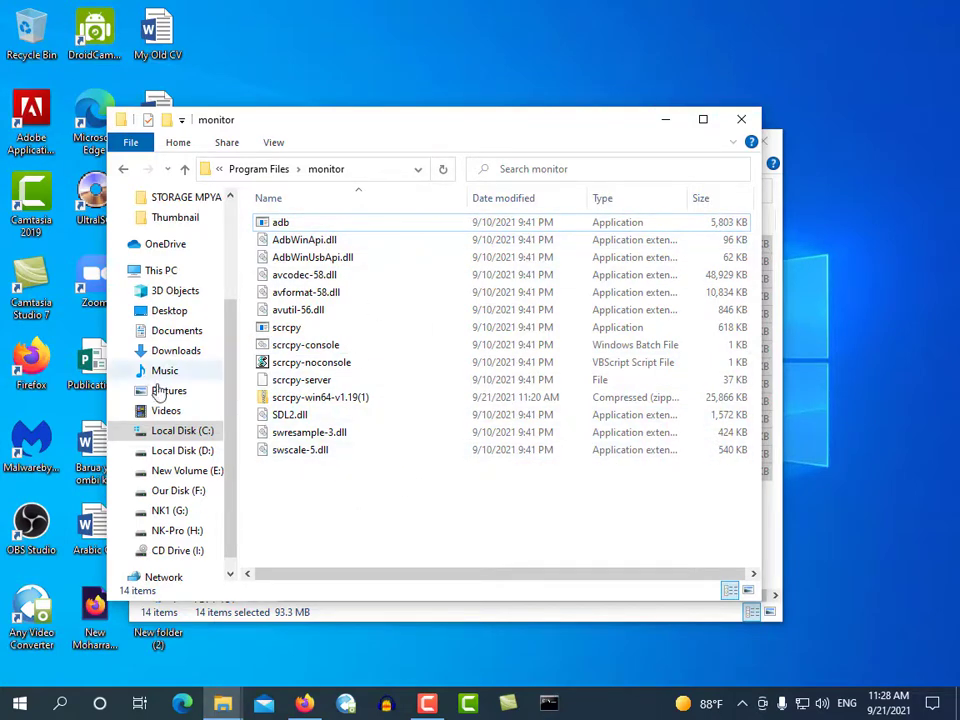
- Launch Command Prompt from the recent searches and dismiss its window
{"action": "left_click", "coordinate": [61, 706]}
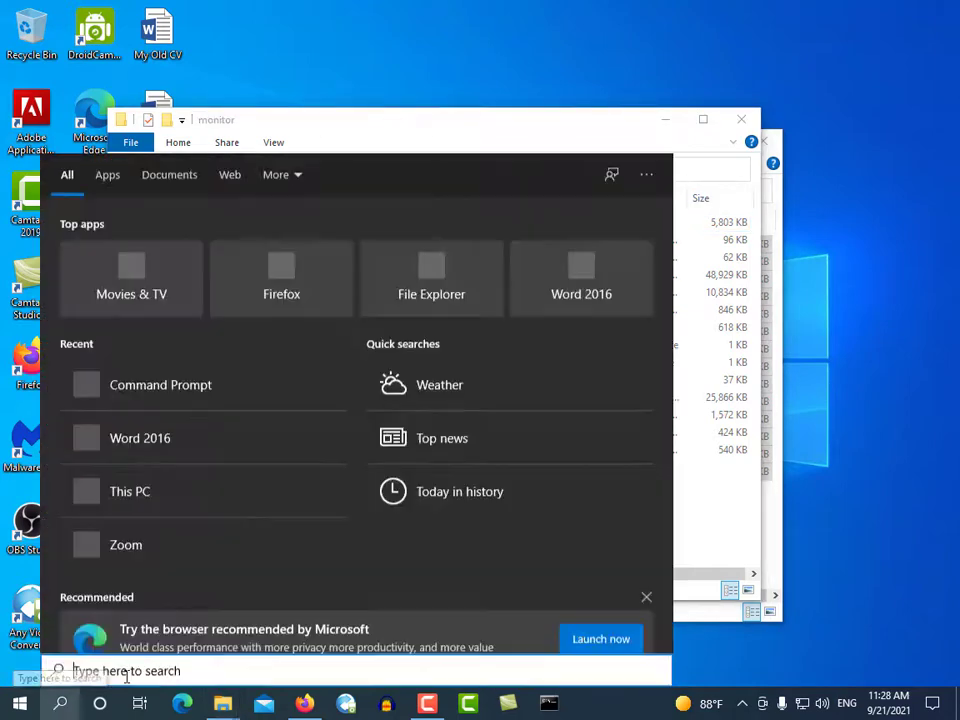
{"action": "left_click", "coordinate": [167, 398]}
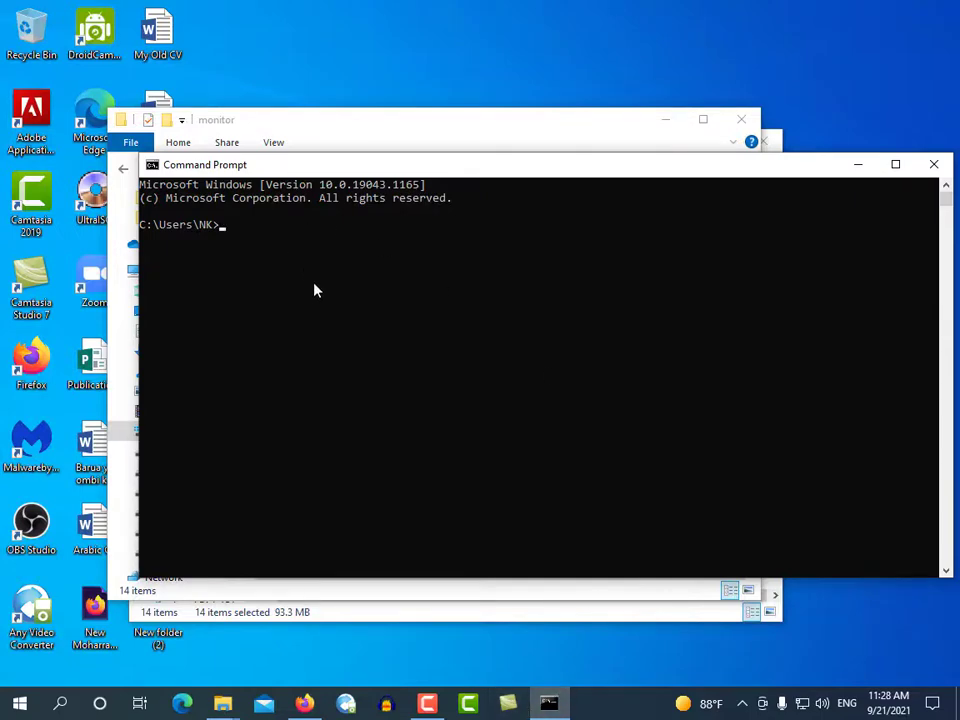
{"action": "key", "text": "super+Down"}
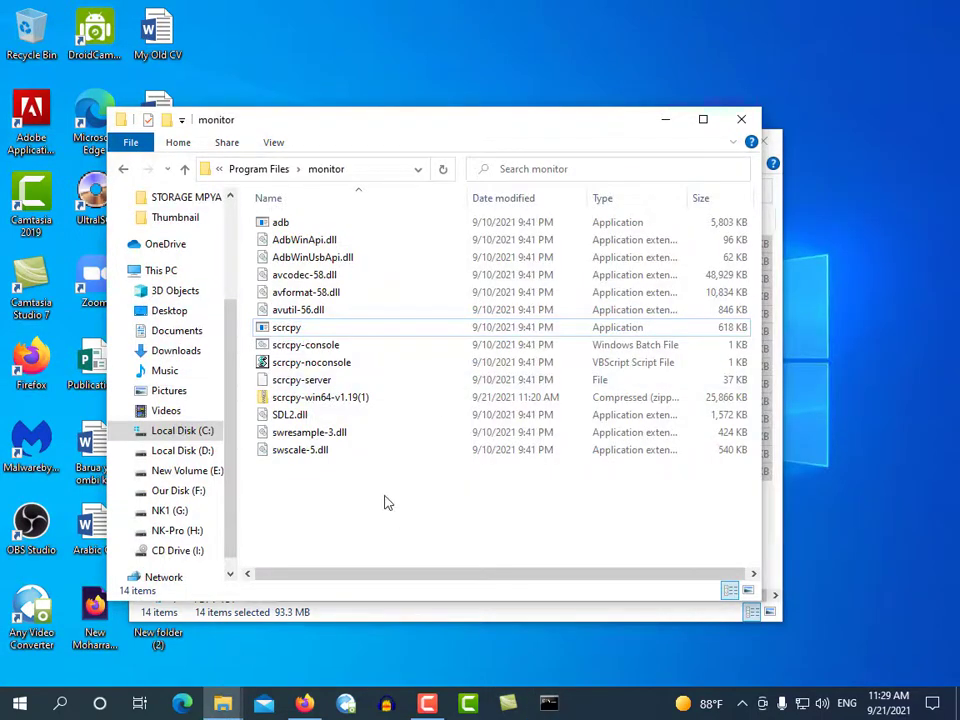
- Close the monitor and New folder (2) windows and refresh the desktop
{"action": "left_click", "coordinate": [741, 123]}
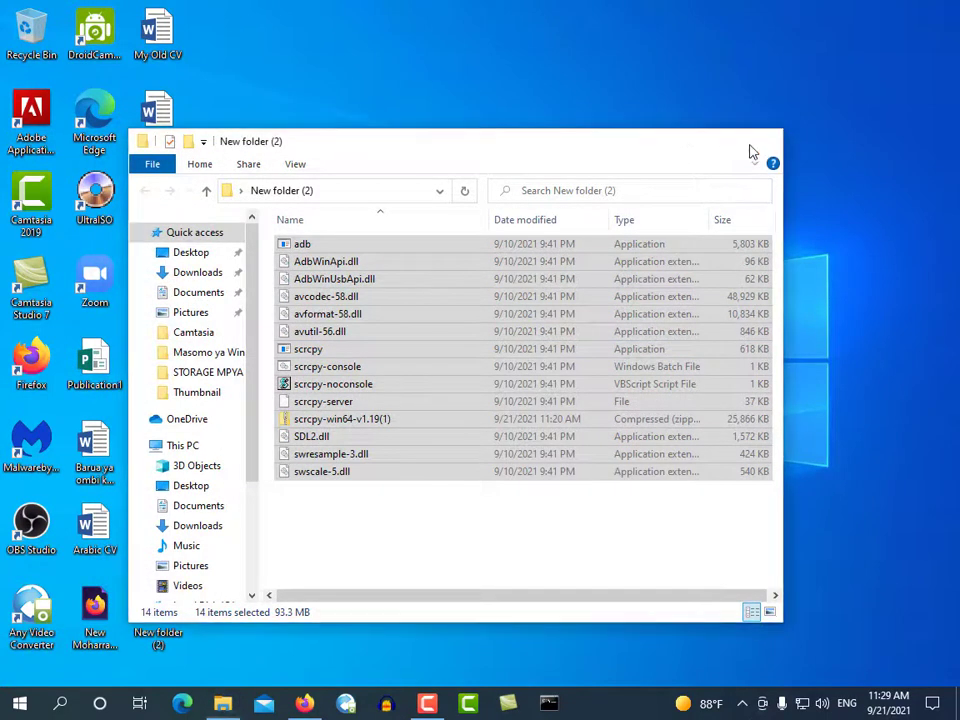
{"action": "left_click", "coordinate": [756, 141]}
{"action": "right_click", "coordinate": [495, 124]}
{"action": "left_click", "coordinate": [510, 170]}
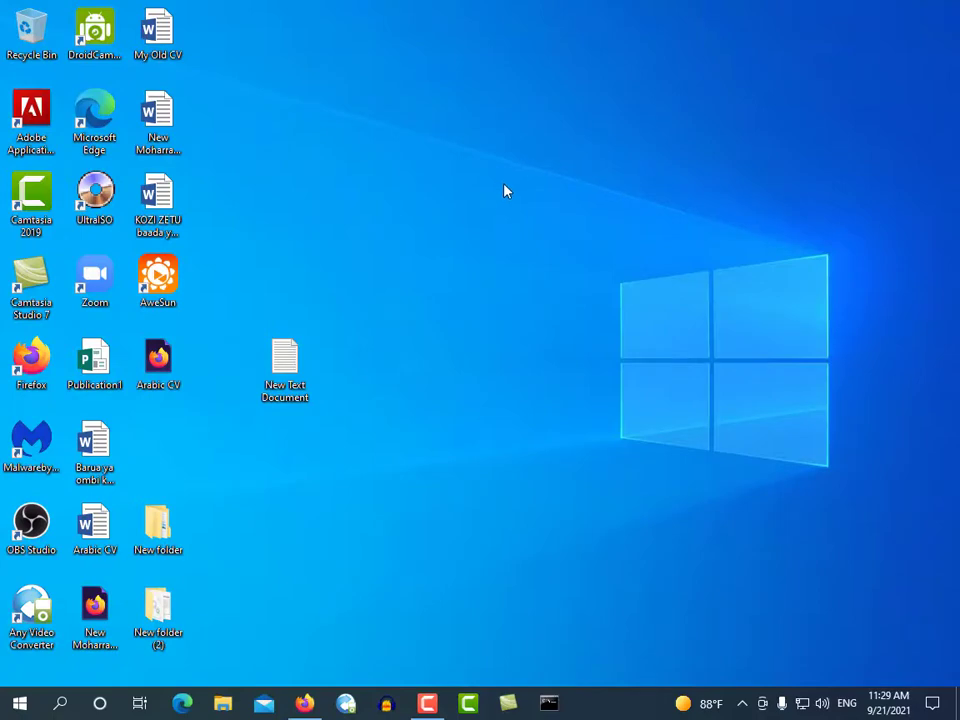
- Open New folder (2) from the desktop and copy its full folder path
{"action": "key", "text": "super+e"}
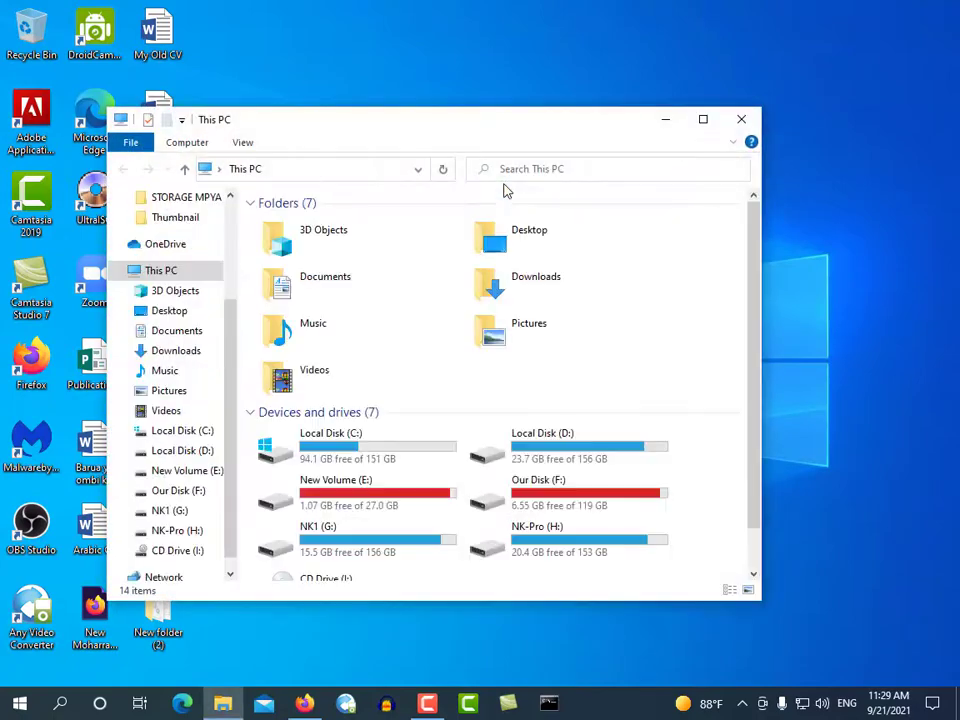
{"action": "double_click", "coordinate": [385, 450]}
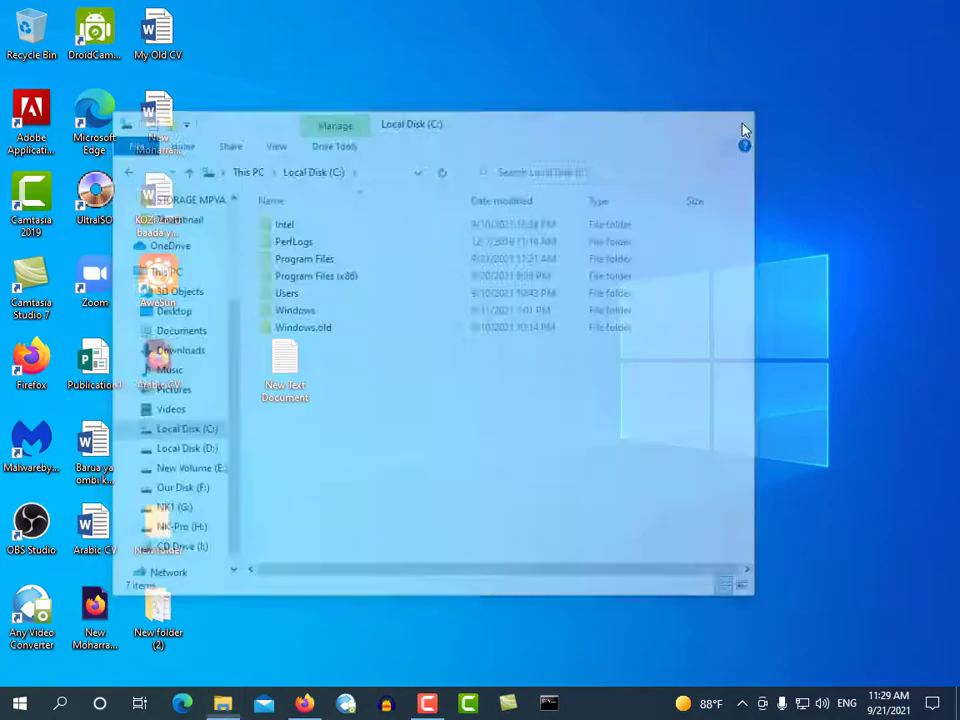
{"action": "double_click", "coordinate": [158, 611]}
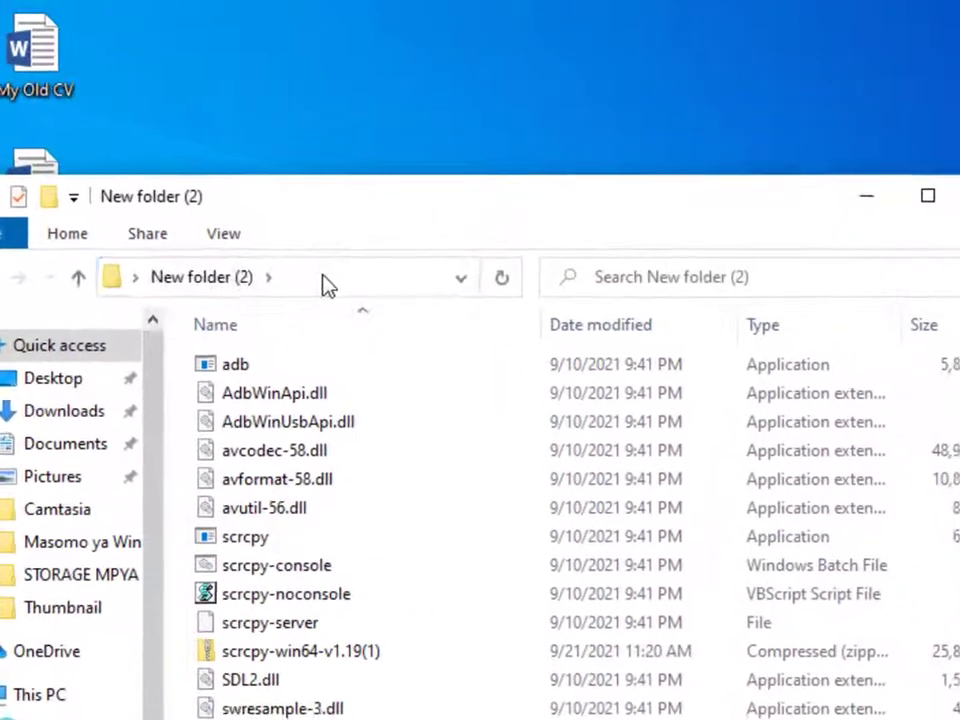
{"action": "left_click", "coordinate": [333, 172]}
{"action": "key", "text": "ctrl+c"}
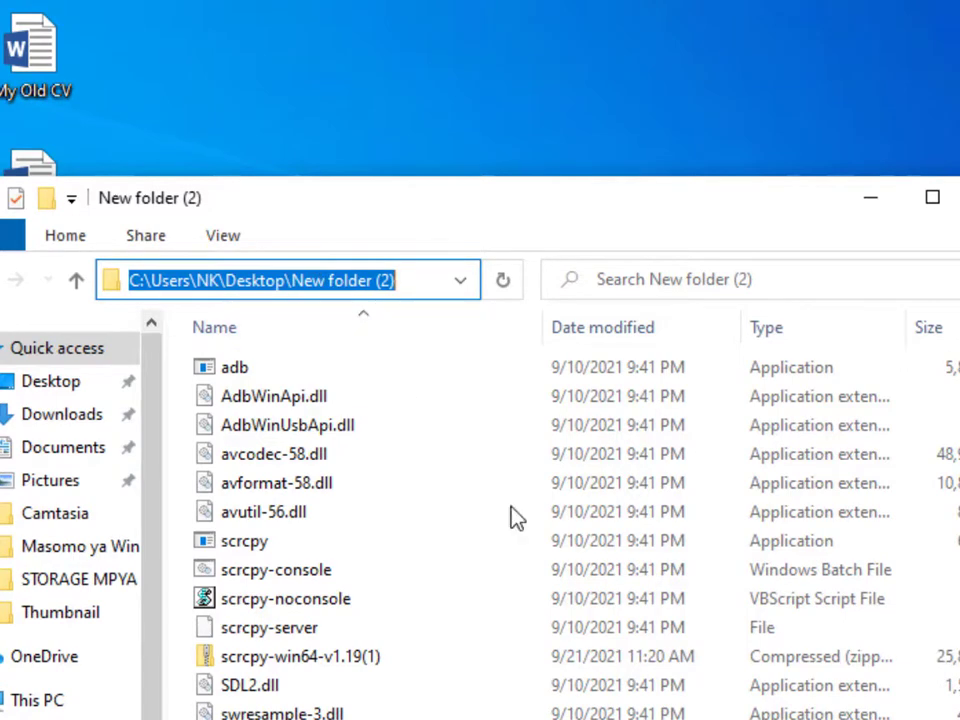
- Open Command Prompt, change to the copied path of New folder (2) on the desktop, and run scrcpy
{"action": "type", "text": "cmd"}
{"action": "key", "text": "Return"}
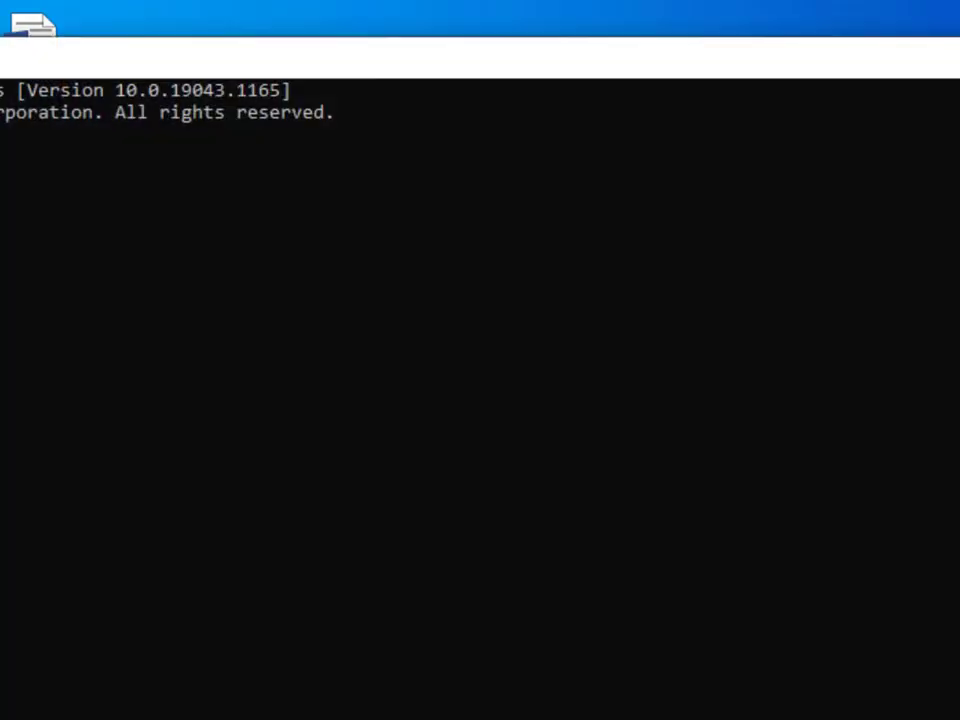
{"action": "type", "text": "cd"}
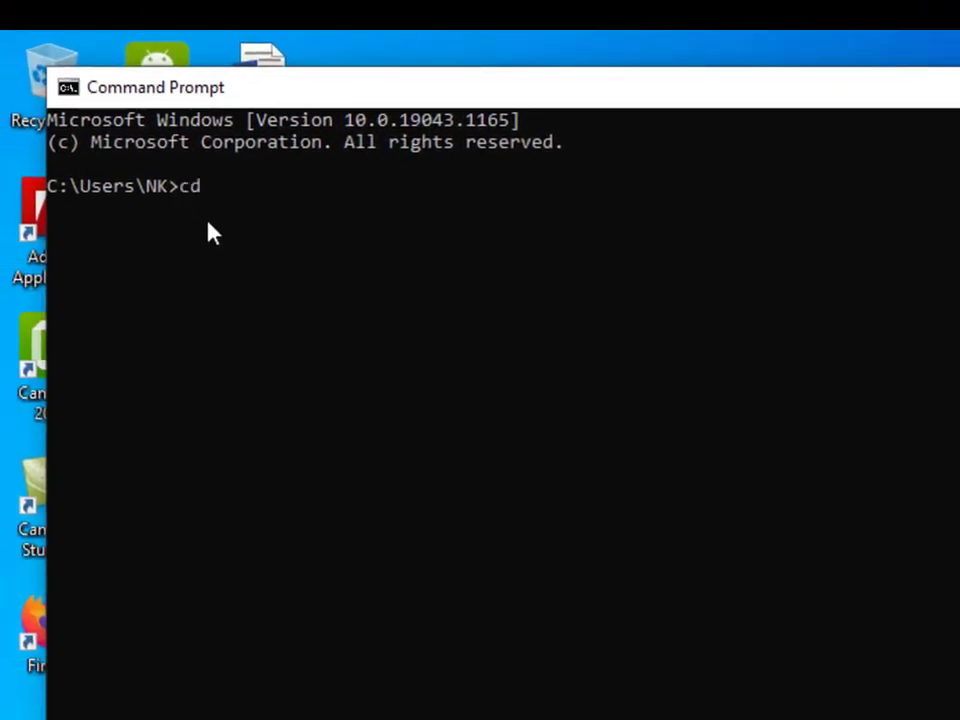
{"action": "key", "text": "ctrl+v"}
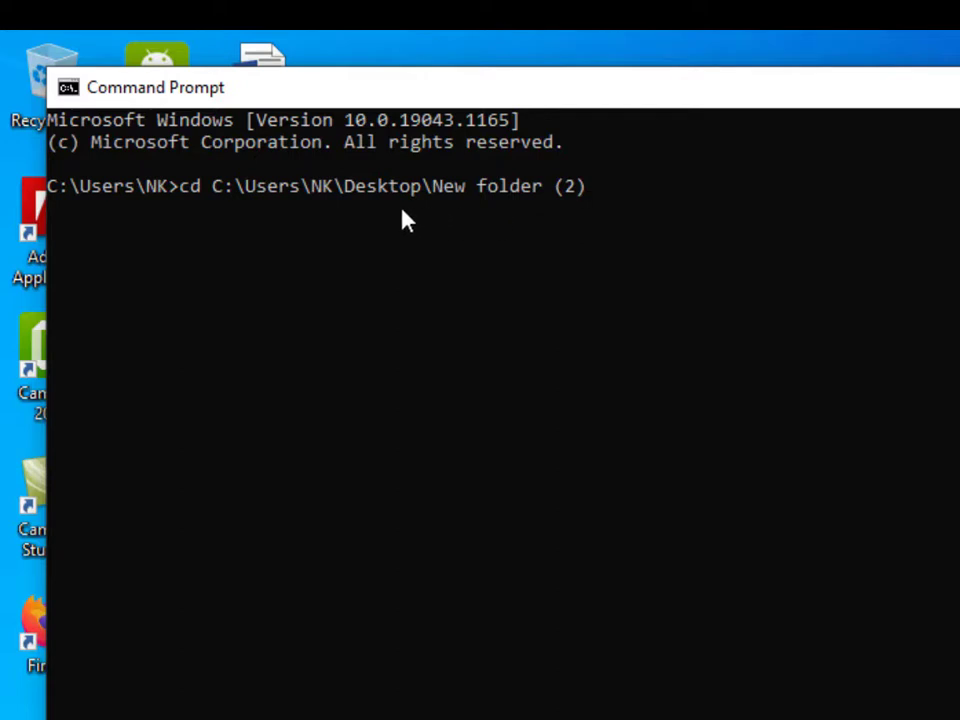
{"action": "key", "text": "Return"}
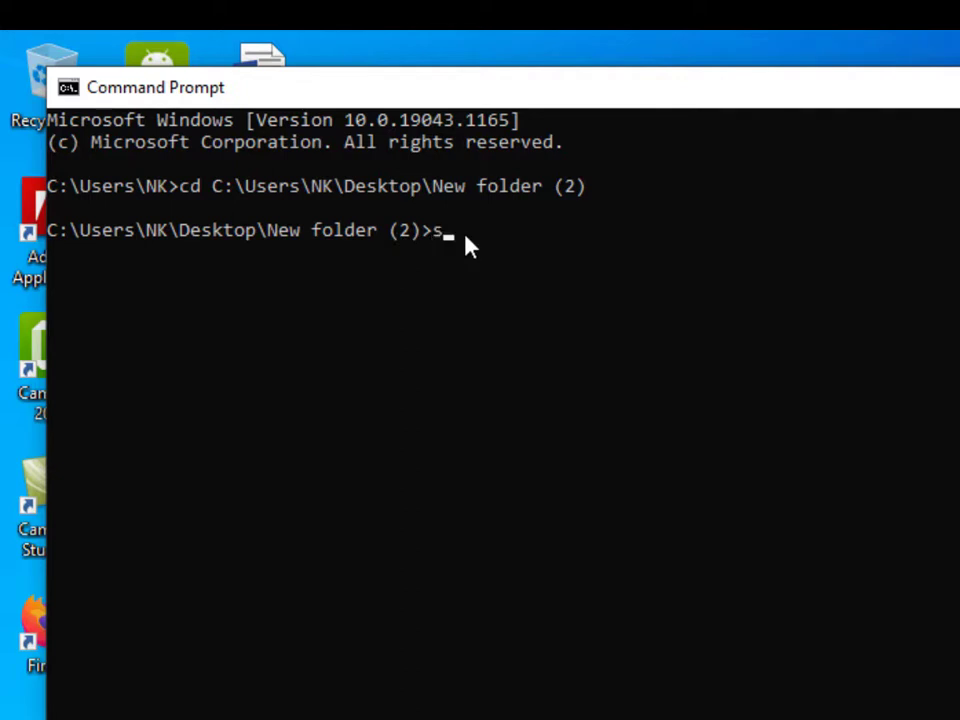
{"action": "type", "text": "py"}
{"action": "key", "text": "Return"}
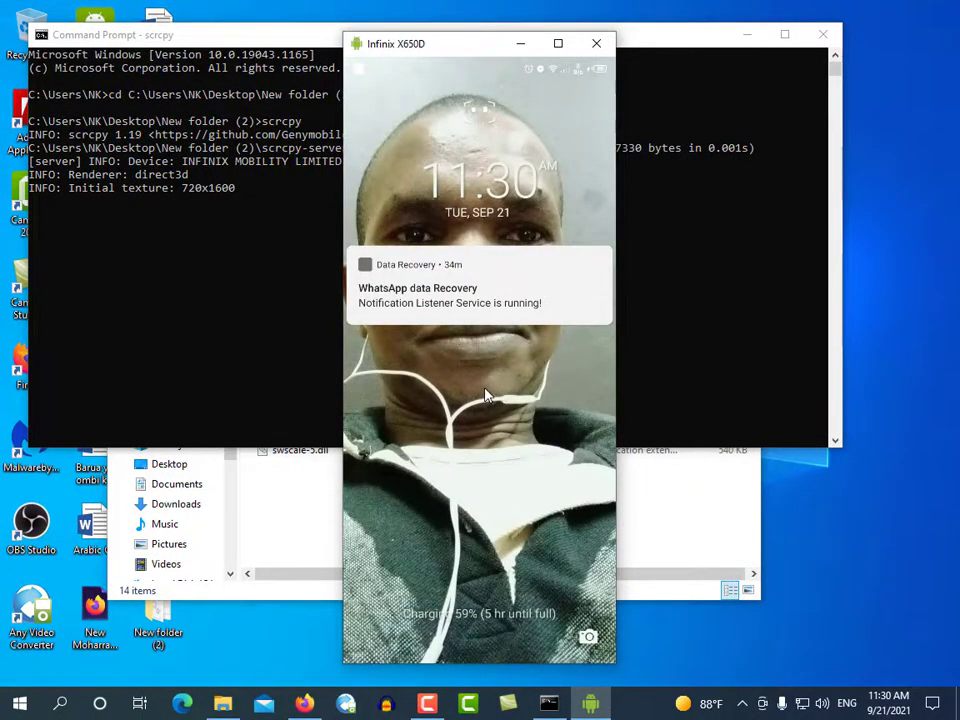
- Unlock the mirrored phone by entering its PIN and go to the home screen
{"action": "left_click_drag", "start_coordinate": [491, 259], "coordinate": [512, 6]}
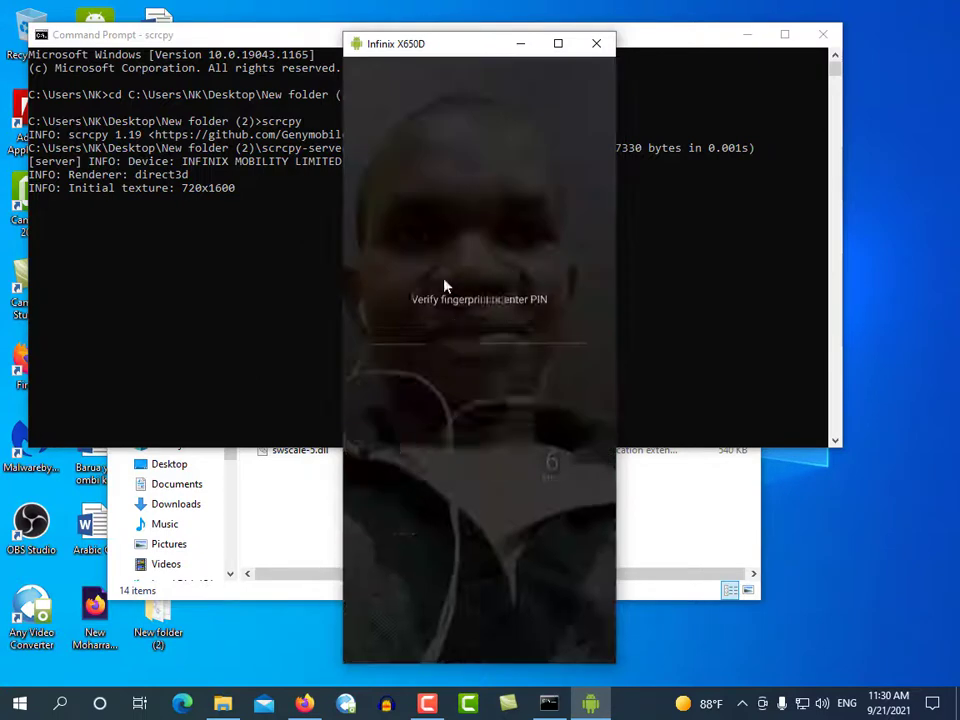
{"action": "left_click", "coordinate": [551, 377]}
{"action": "left_click", "coordinate": [480, 382]}
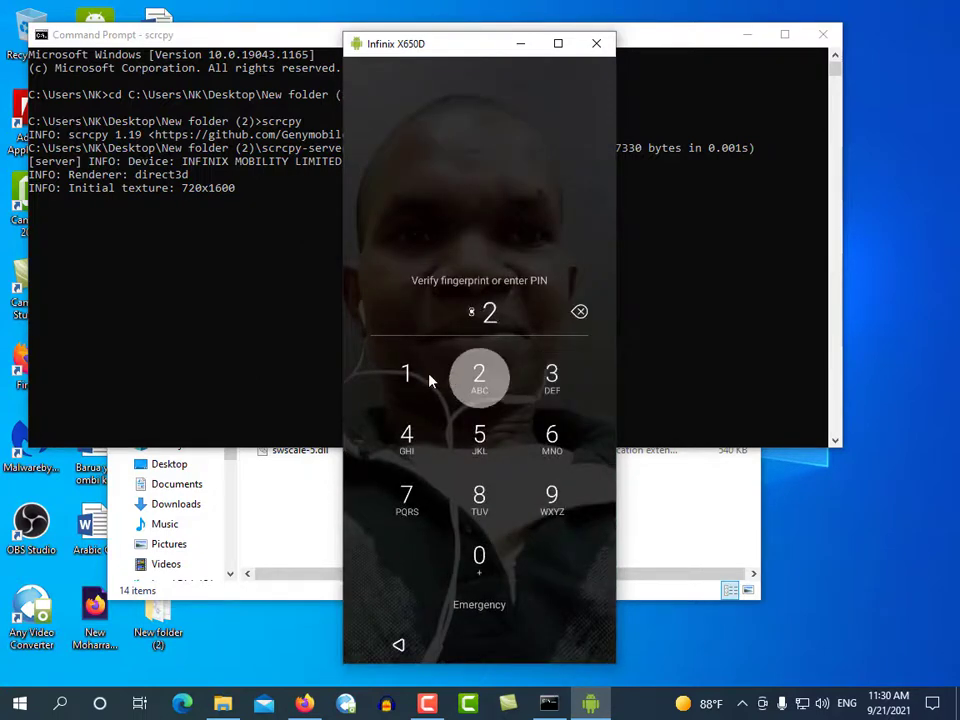
{"action": "left_click", "coordinate": [430, 378]}
{"action": "left_click", "coordinate": [429, 434]}
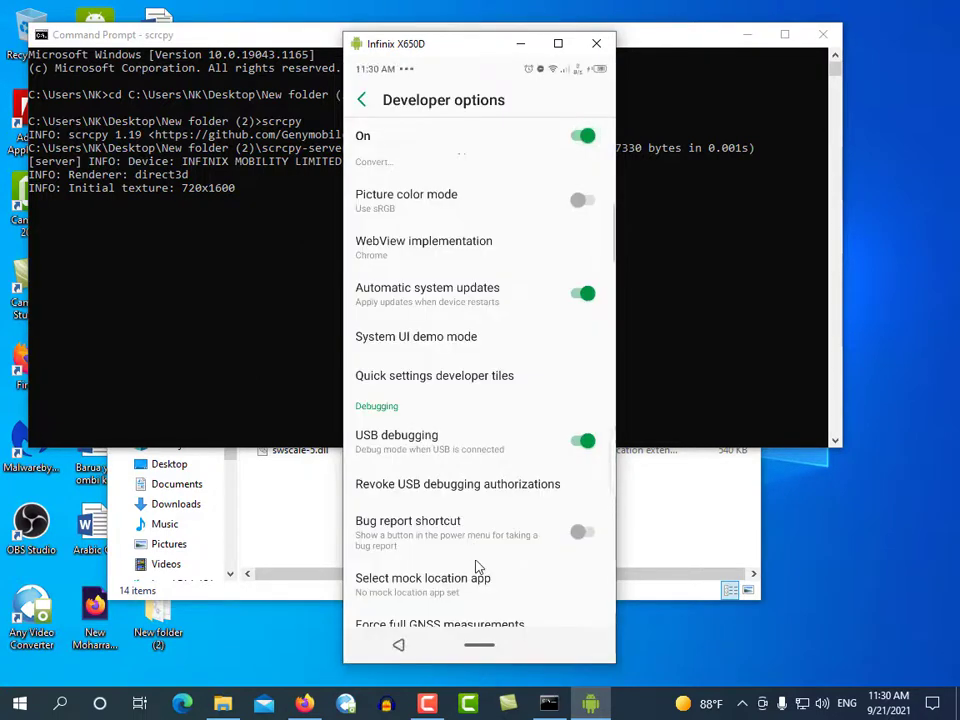
{"action": "left_click", "coordinate": [479, 647]}
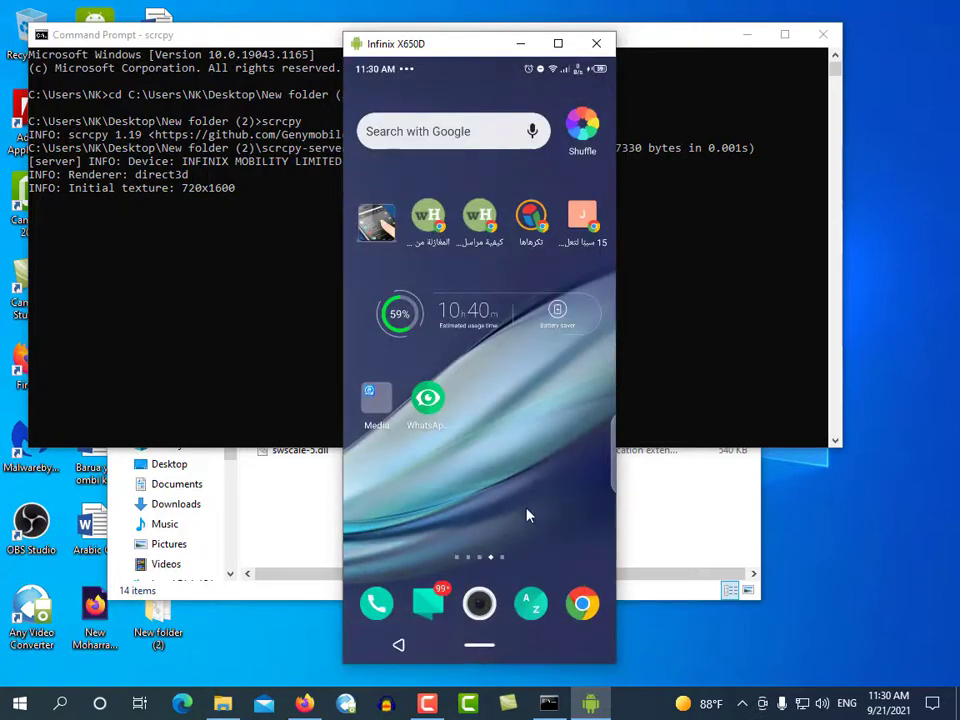
- Browse the mirrored phone's home pages and look through its app drawer down to the apps under Z
{"action": "left_click_drag", "start_coordinate": [440, 490], "coordinate": [555, 491]}
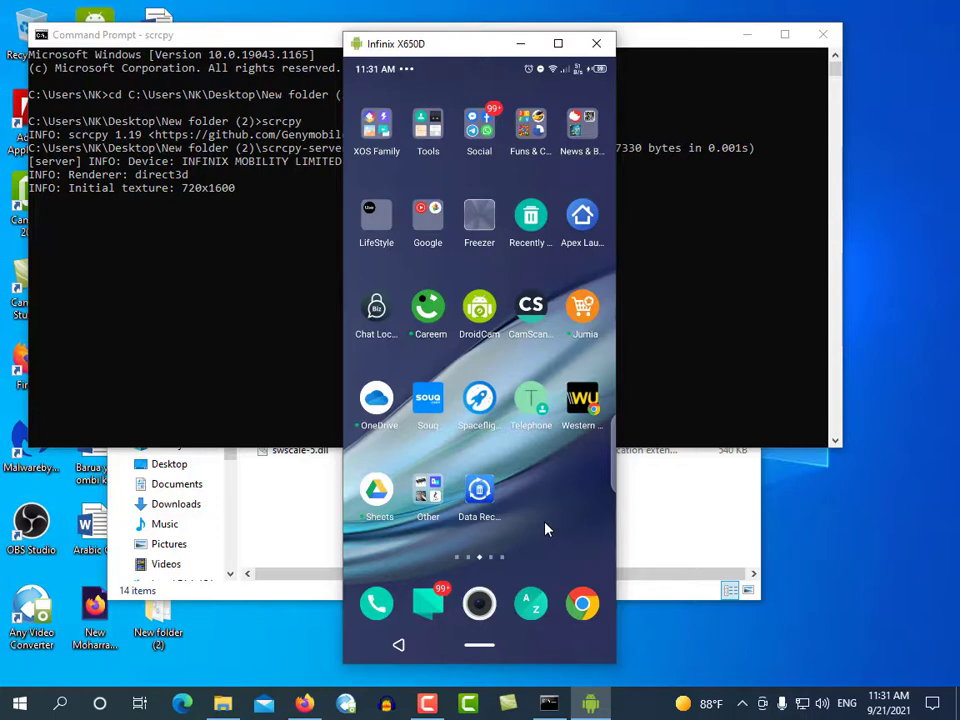
{"action": "left_click_drag", "start_coordinate": [530, 600], "coordinate": [530, 532]}
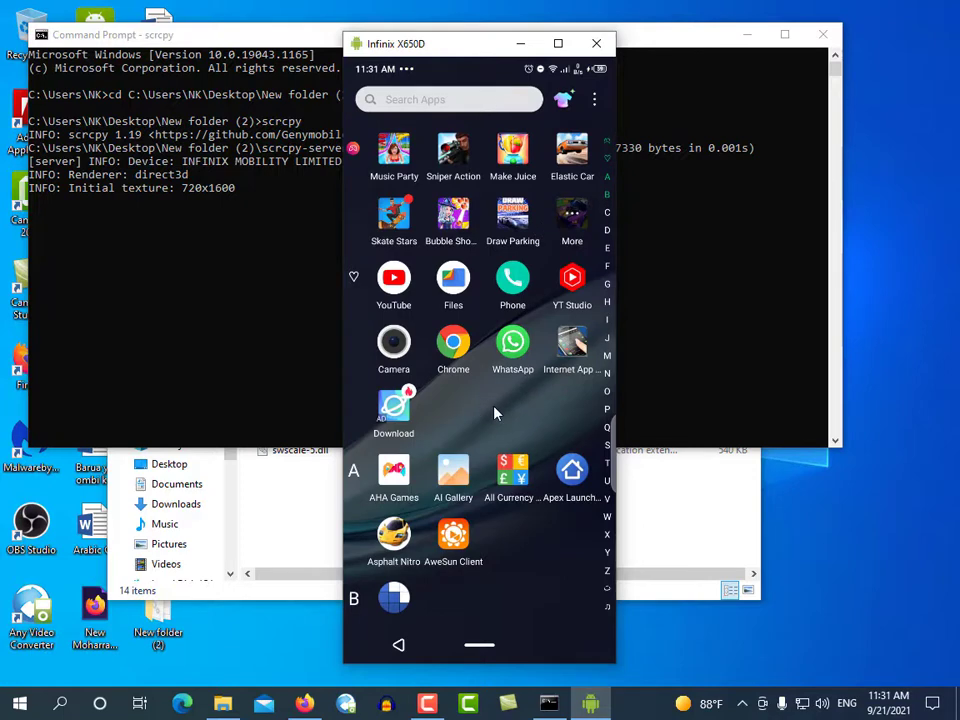
{"action": "scroll", "coordinate": [495, 415], "scroll_direction": "down", "scroll_amount": 5}
{"action": "scroll", "coordinate": [495, 432], "scroll_direction": "down", "scroll_amount": 5}
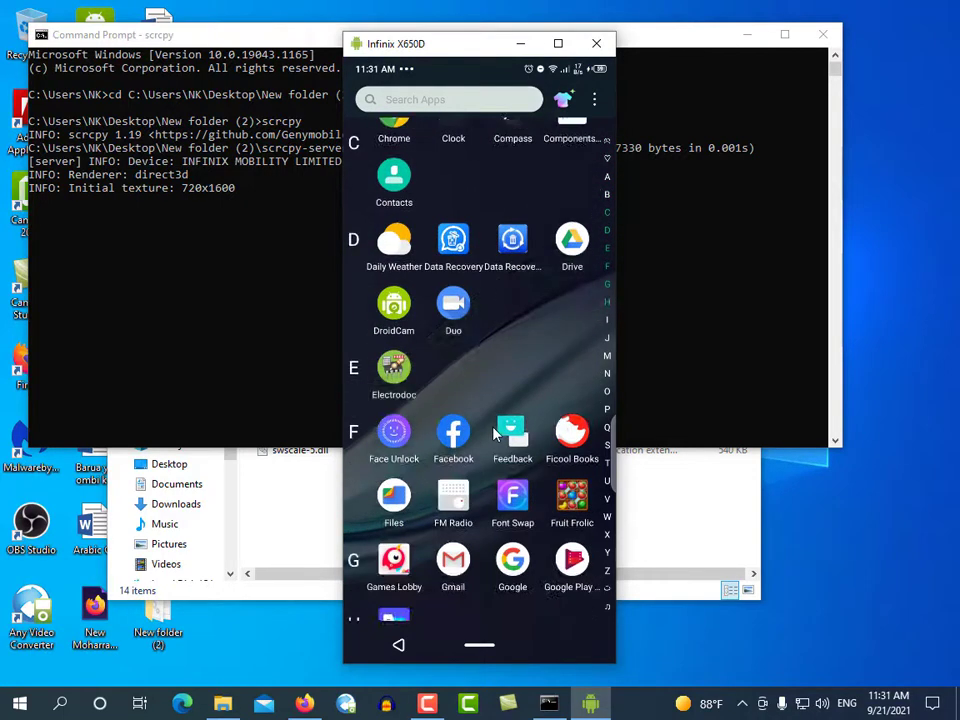
{"action": "scroll", "coordinate": [494, 433], "scroll_direction": "down", "scroll_amount": 10}
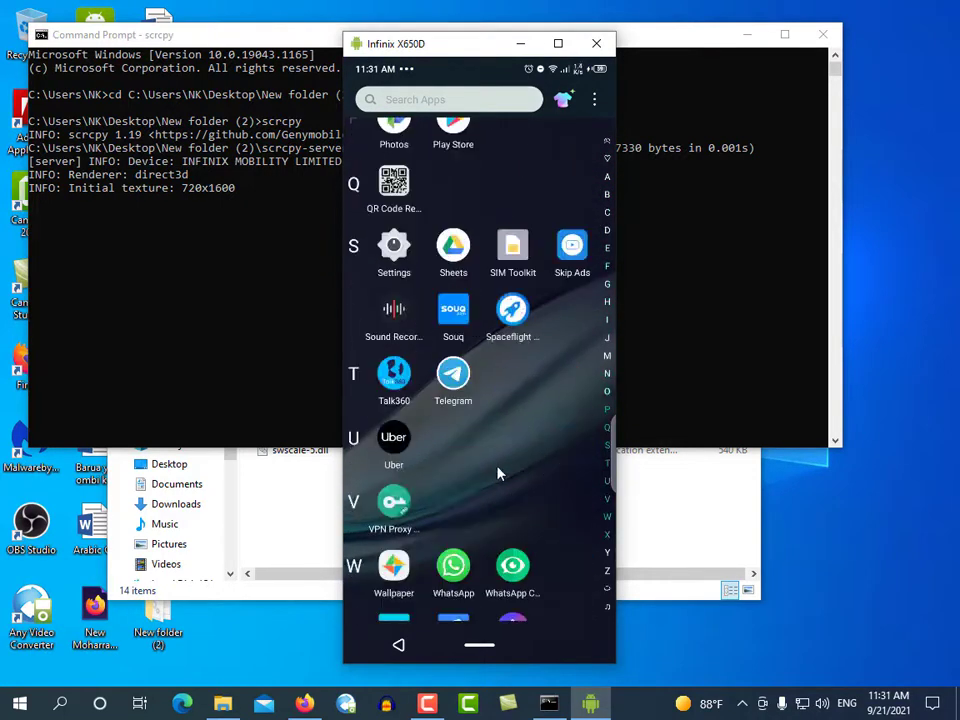
{"action": "scroll", "coordinate": [504, 463], "scroll_direction": "down", "scroll_amount": 5}
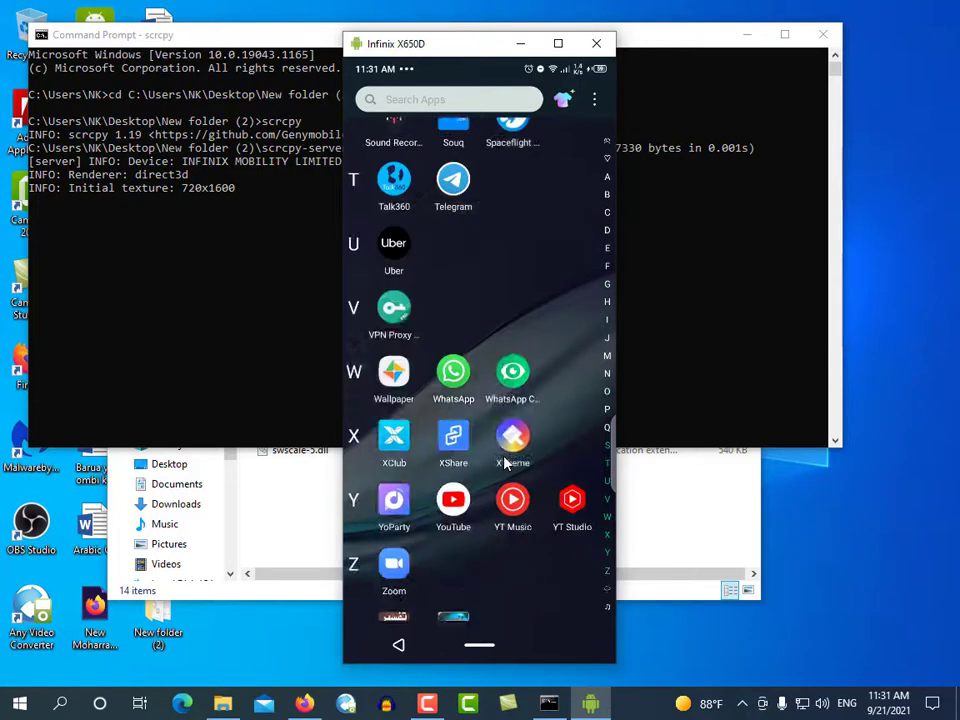
{"action": "scroll", "coordinate": [510, 467], "scroll_direction": "up", "scroll_amount": 3}
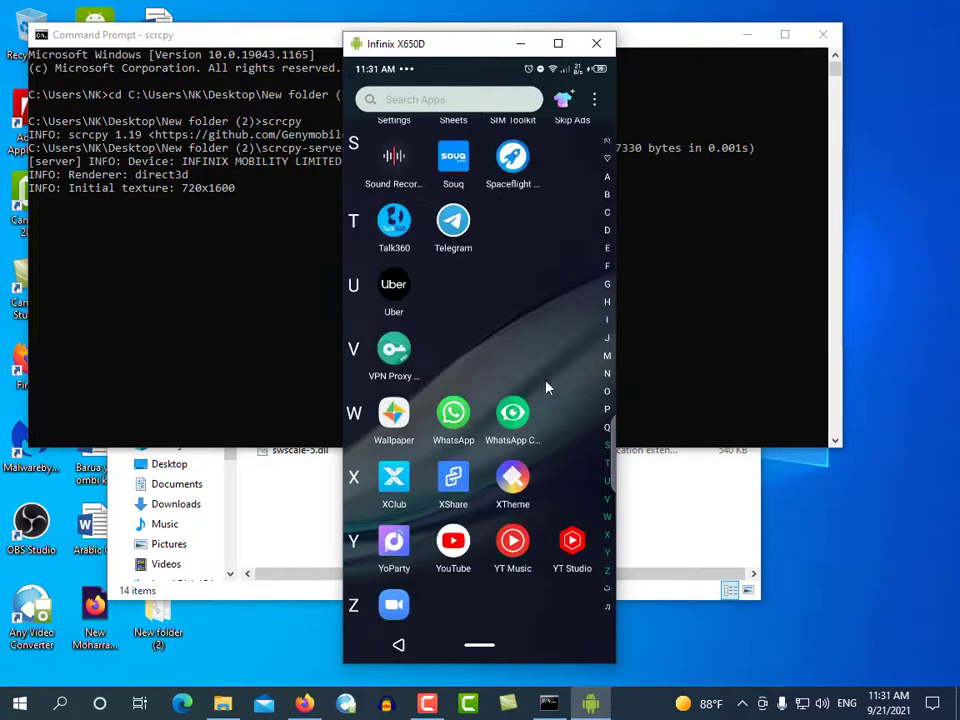
- Open Telegram on the phone, cancel the fingerprint prompt, try entering the Telegram passcode, and go back to the app drawer
{"action": "left_click", "coordinate": [455, 226]}
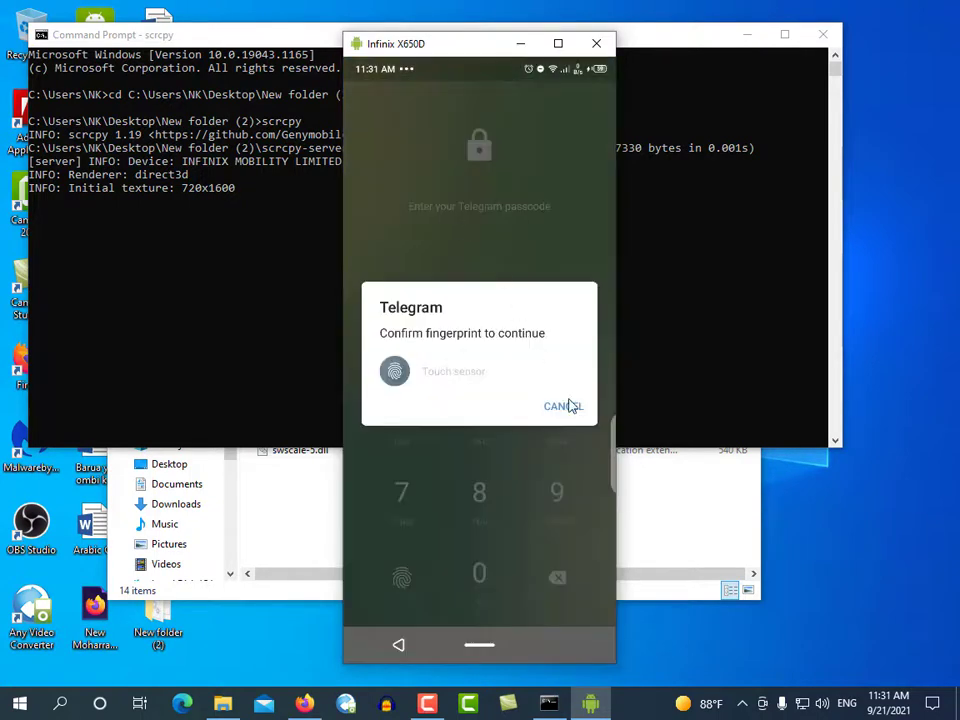
{"action": "left_click", "coordinate": [566, 410]}
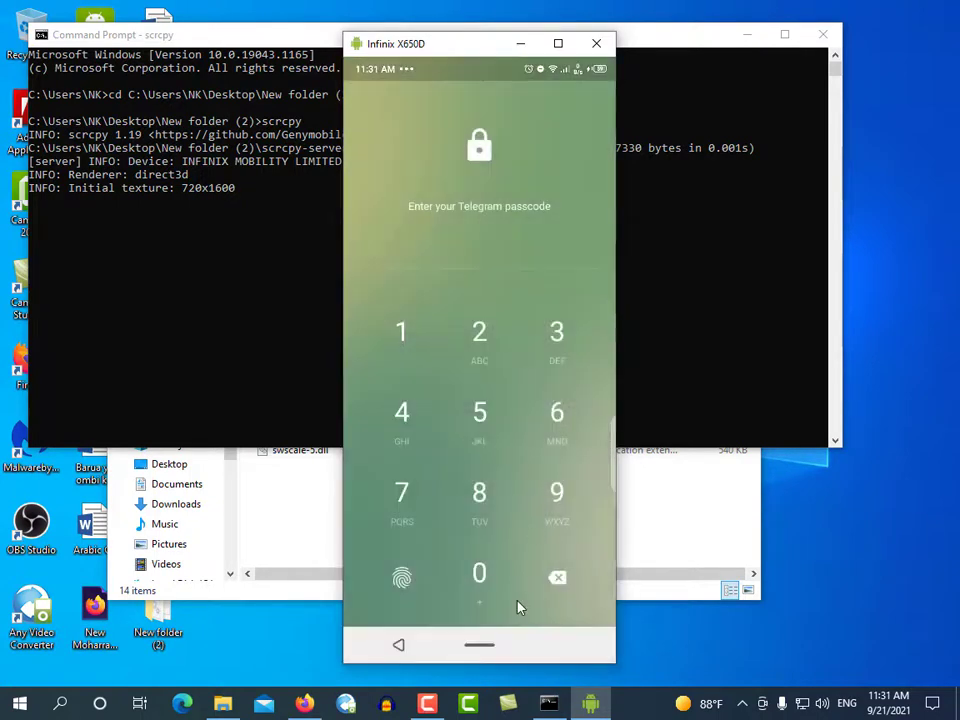
{"action": "left_click", "coordinate": [482, 487]}
{"action": "left_click", "coordinate": [403, 492]}
{"action": "left_click", "coordinate": [556, 494]}
{"action": "left_click", "coordinate": [556, 494]}
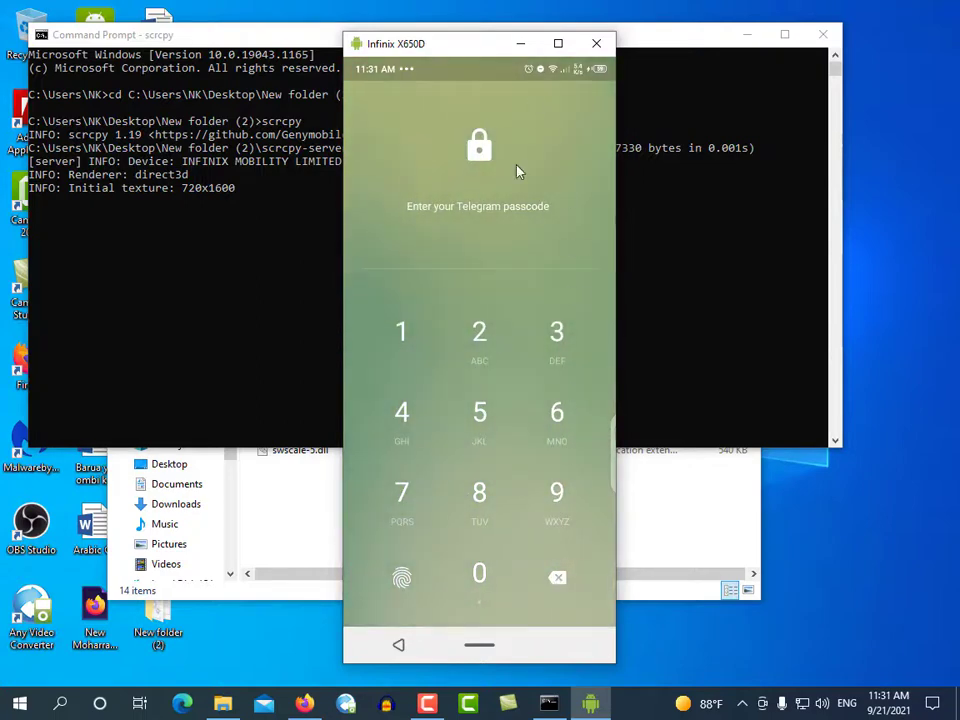
{"action": "left_click", "coordinate": [398, 646]}
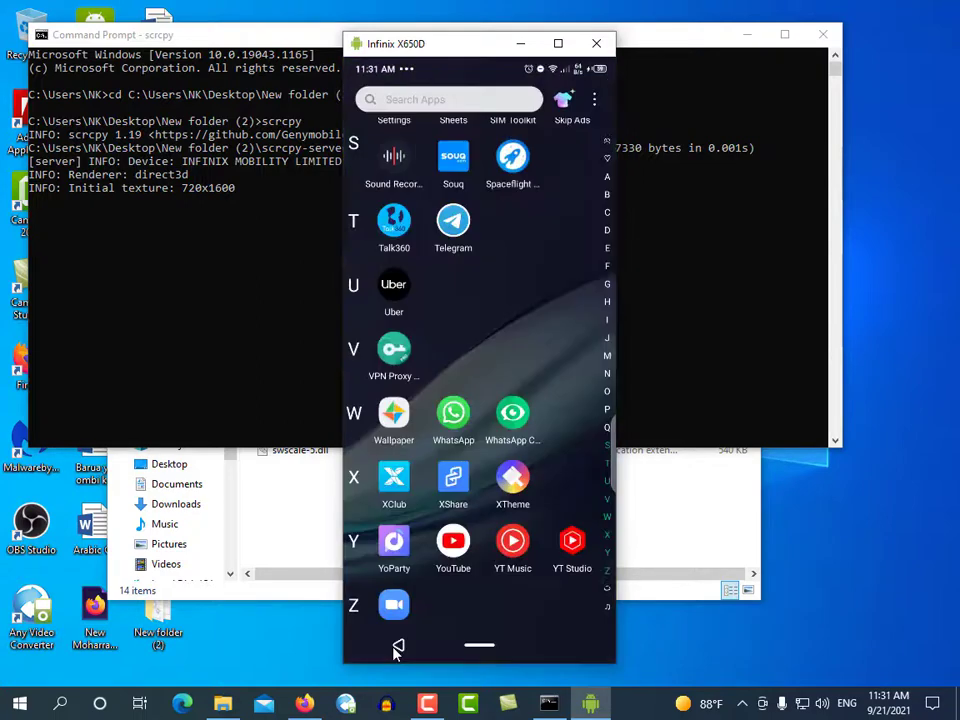
- Enter "hsddsgdgdg" as the search text in the phone's app drawer
{"action": "left_click", "coordinate": [439, 100]}
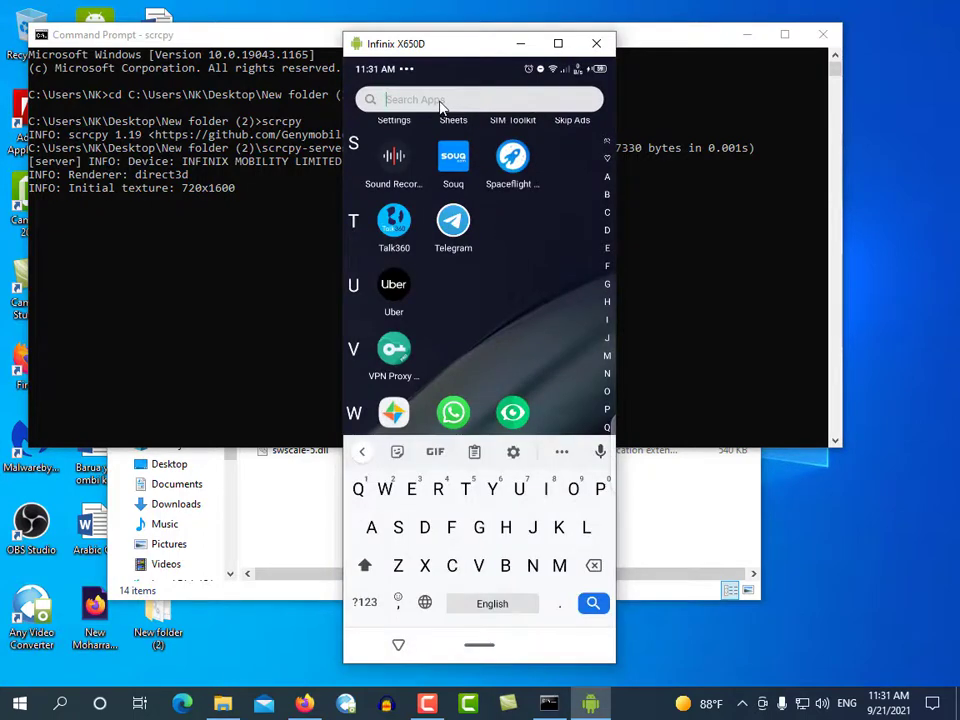
{"action": "type", "text": "hsddsgdgdg"}
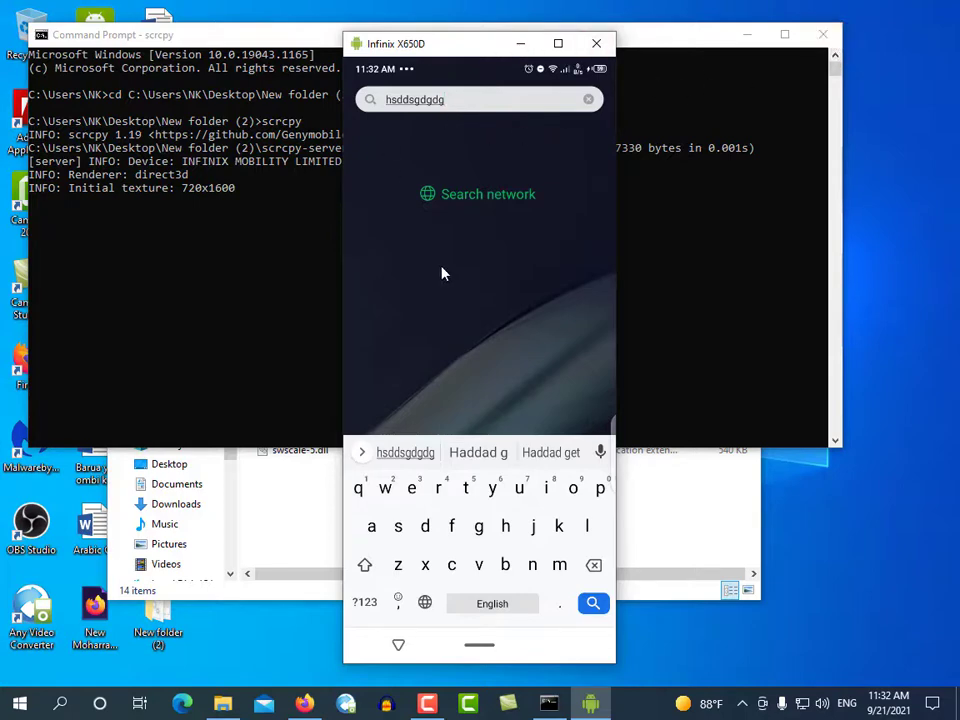
- Minimize and restore the Command Prompt window, and close it to end the mirroring session
{"action": "left_click", "coordinate": [744, 42]}
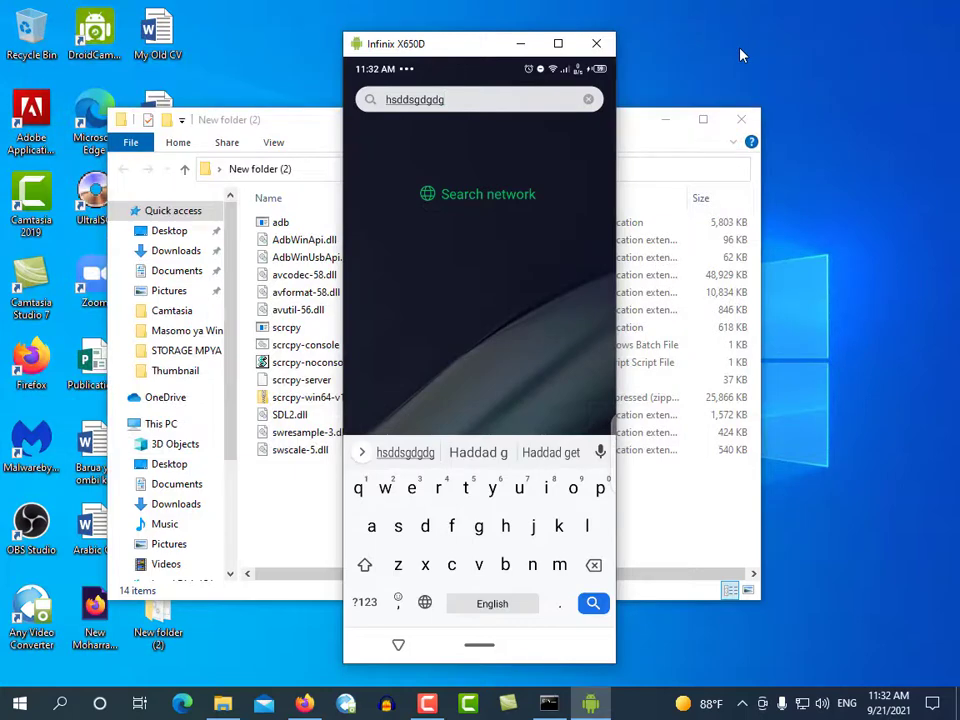
{"action": "left_click", "coordinate": [549, 704]}
{"action": "left_click", "coordinate": [574, 636]}
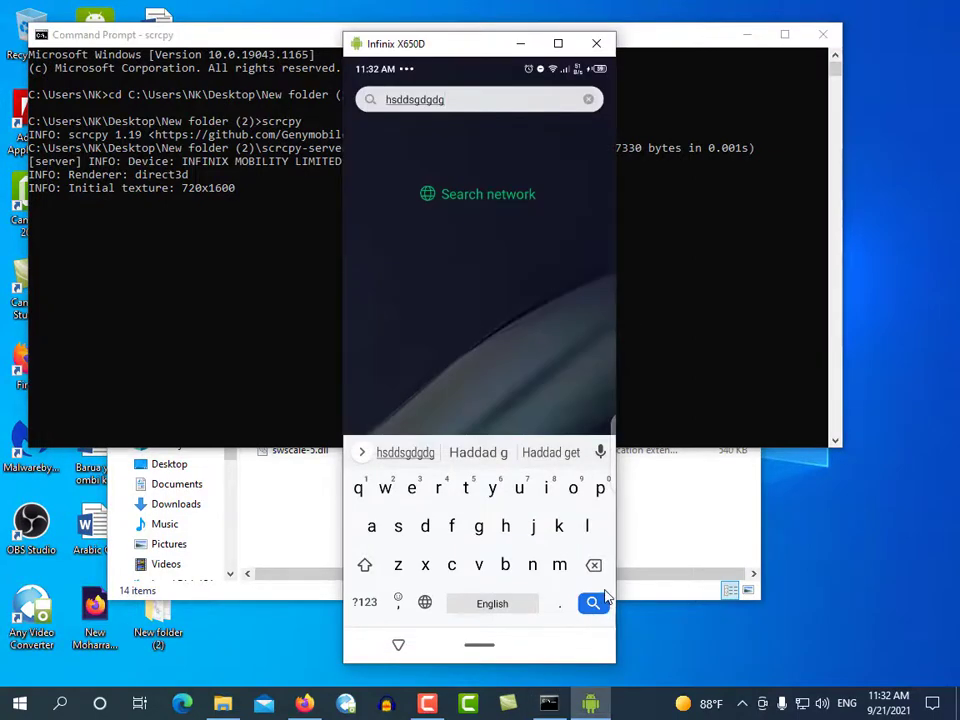
{"action": "left_click", "coordinate": [822, 37]}
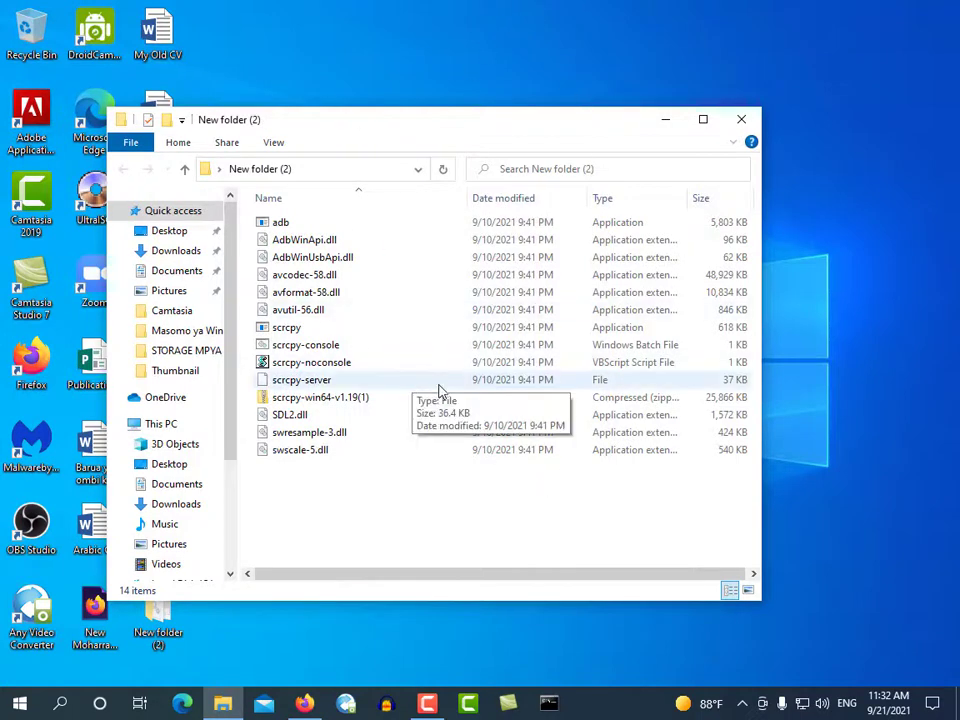
- Copy the full path of New folder (2) and try running it directly as a command in Command Prompt
{"action": "left_click", "coordinate": [334, 172]}
{"action": "key", "text": "ctrl+c"}
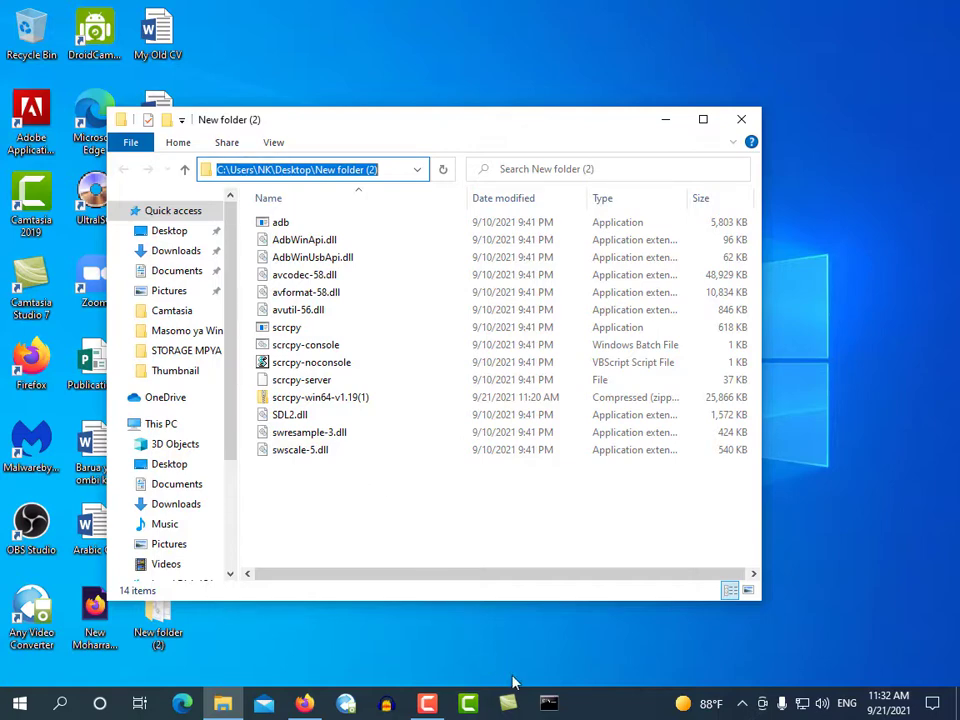
{"action": "left_click", "coordinate": [549, 703]}
{"action": "key", "text": "ctrl+v"}
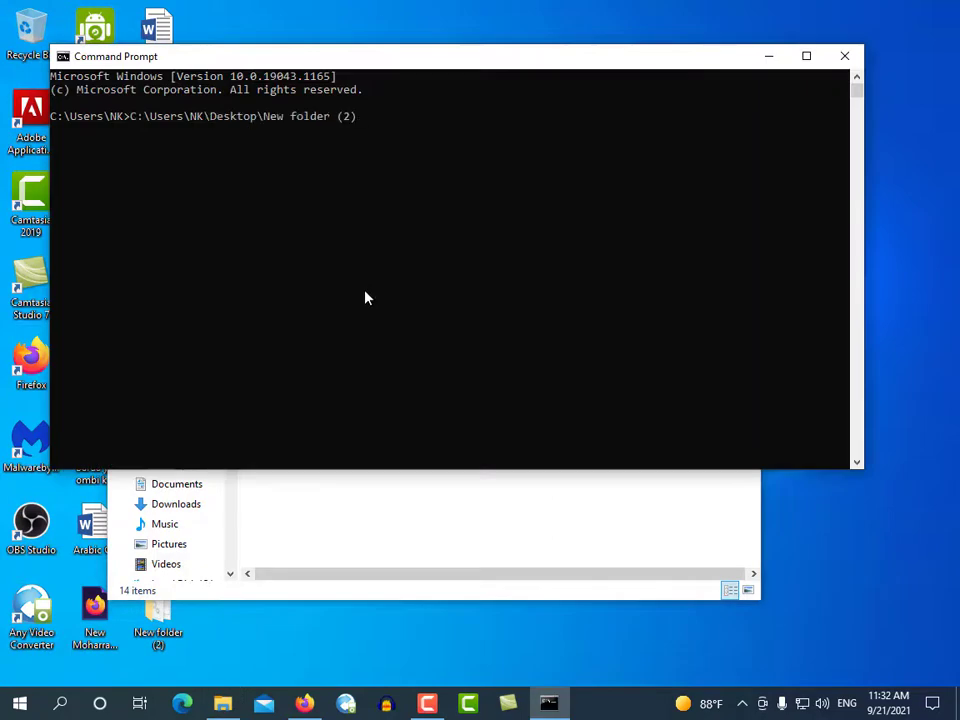
{"action": "key", "text": "Return"}
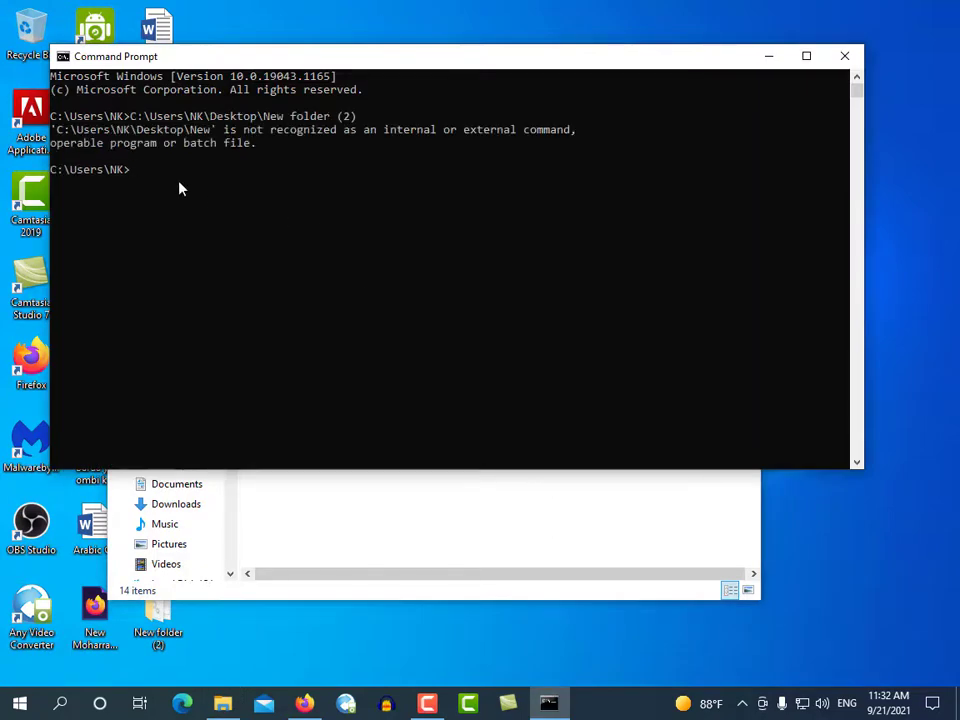
- Change directory to the copied New folder (2) path with cd and run scrcpy again
{"action": "type", "text": "cd"}
{"action": "key", "text": "ctrl+v"}
{"action": "key", "text": "Return"}
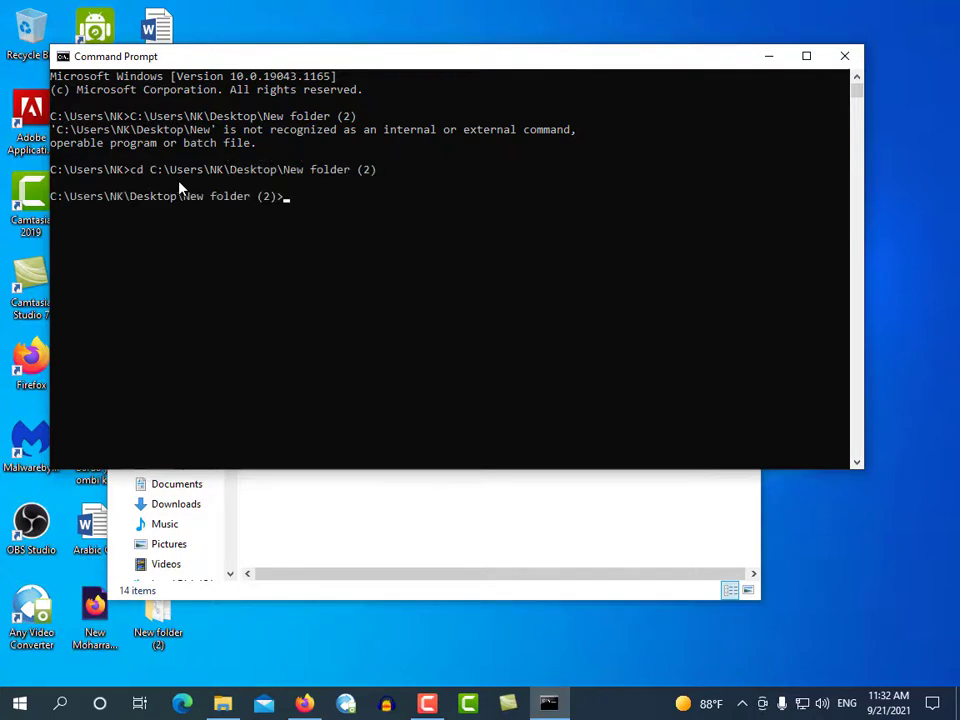
{"action": "type", "text": "scrcpy"}
{"action": "key", "text": "Return"}
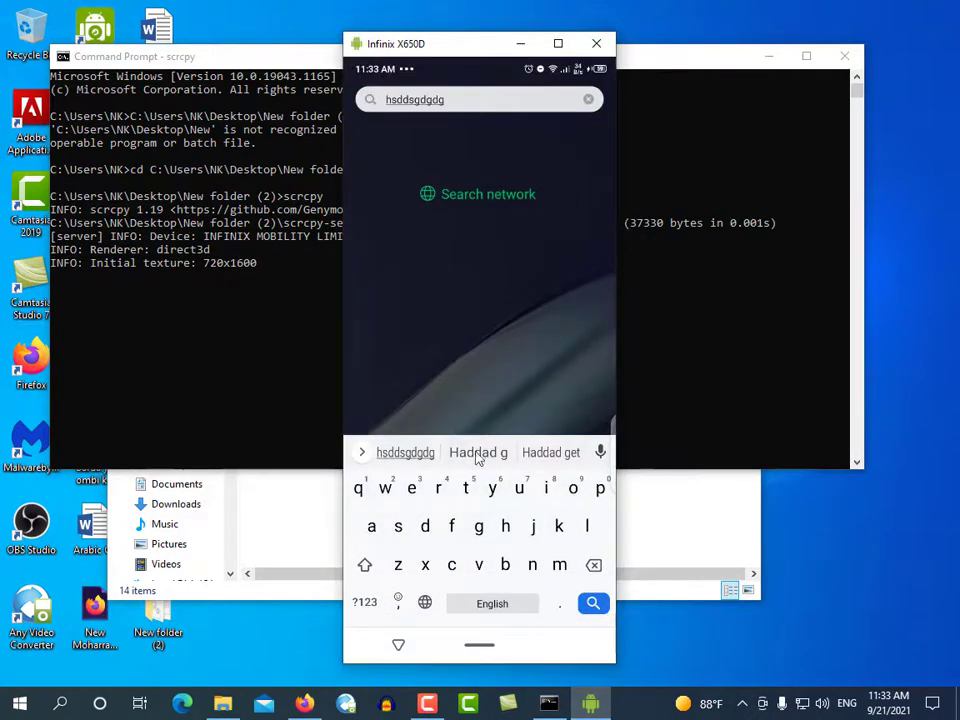
- Turn on airplane mode in the mirrored phone's quick settings and return to its home screen
{"action": "left_click_drag", "start_coordinate": [476, 72], "coordinate": [484, 550]}
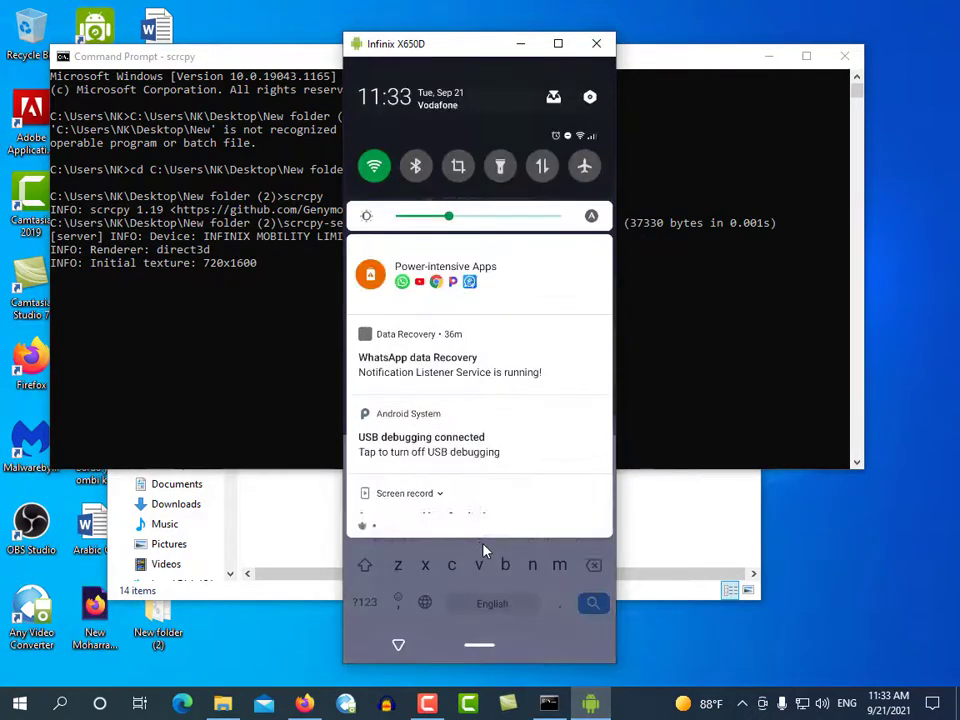
{"action": "left_click", "coordinate": [584, 168]}
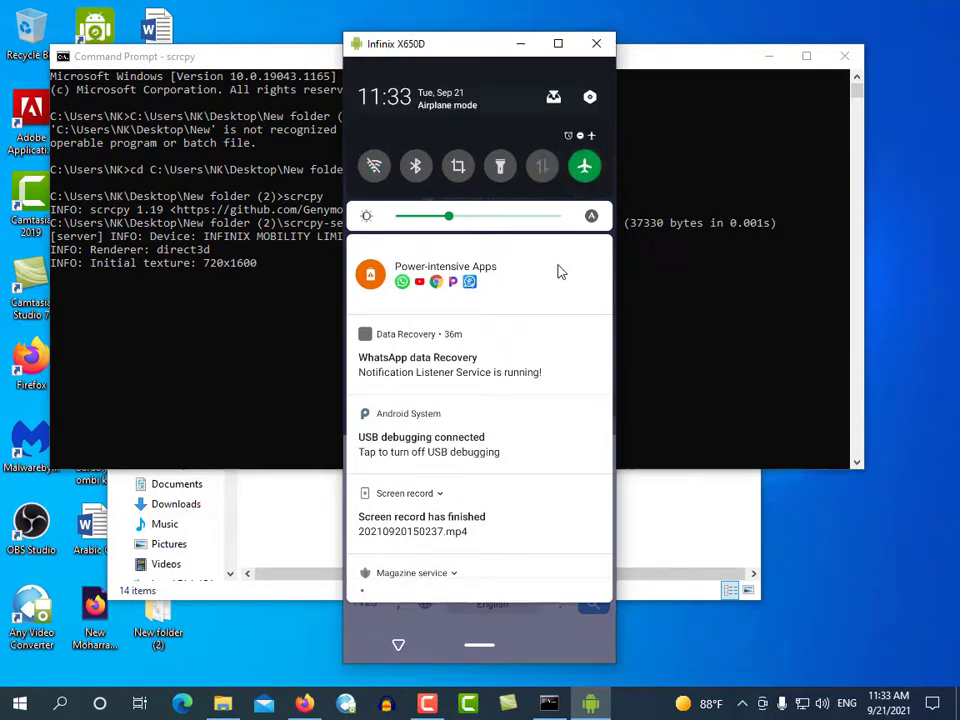
{"action": "right_click", "coordinate": [488, 647]}
{"action": "right_click", "coordinate": [480, 648]}
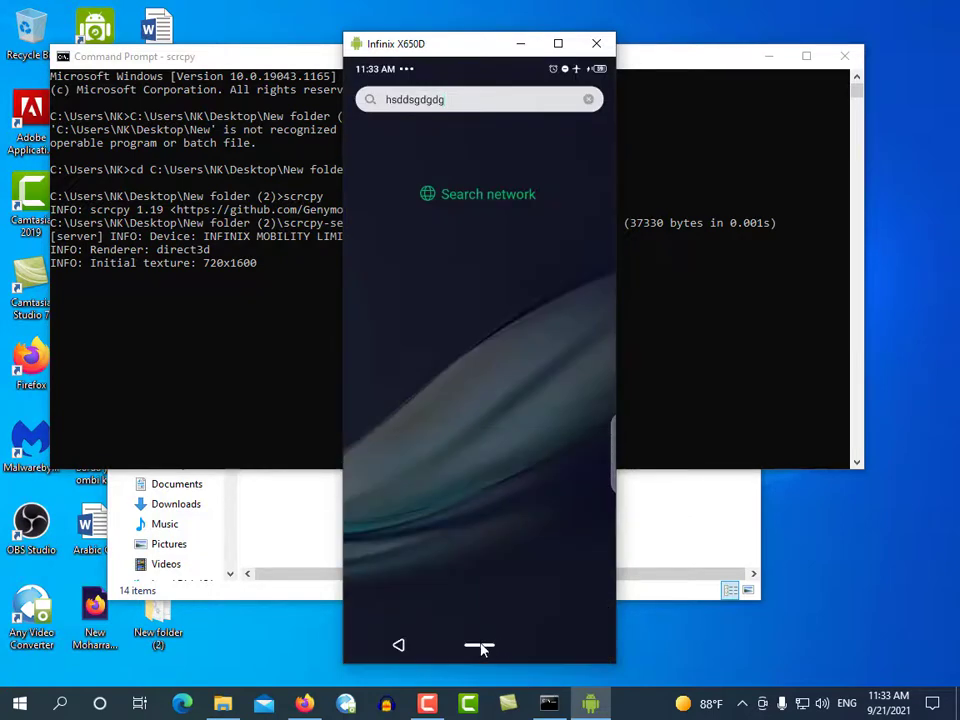
{"action": "left_click", "coordinate": [399, 646]}
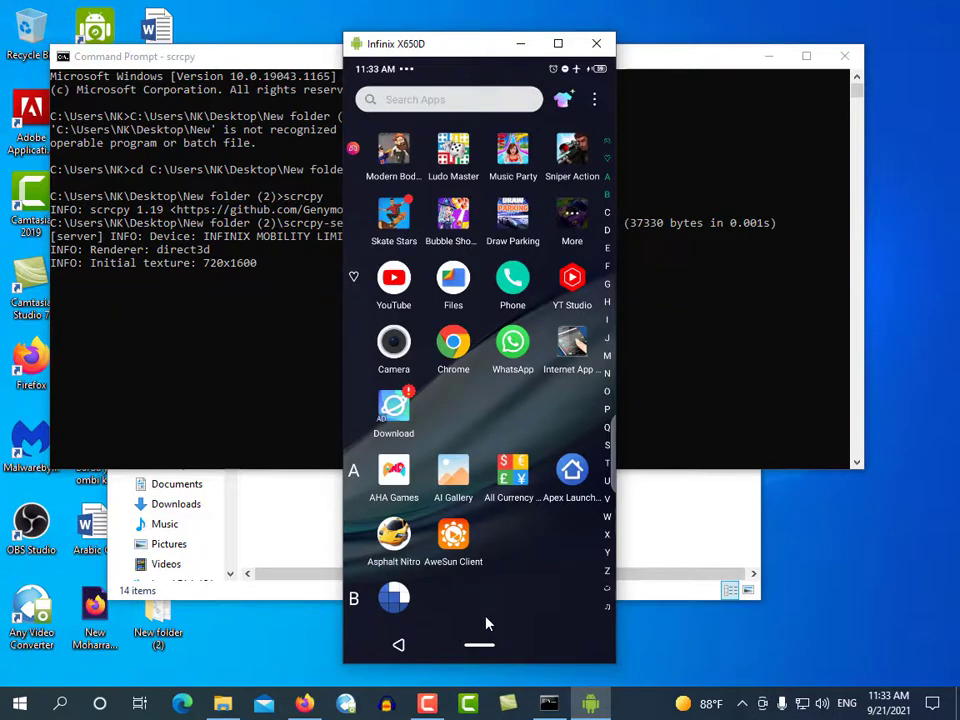
{"action": "left_click", "coordinate": [476, 647]}
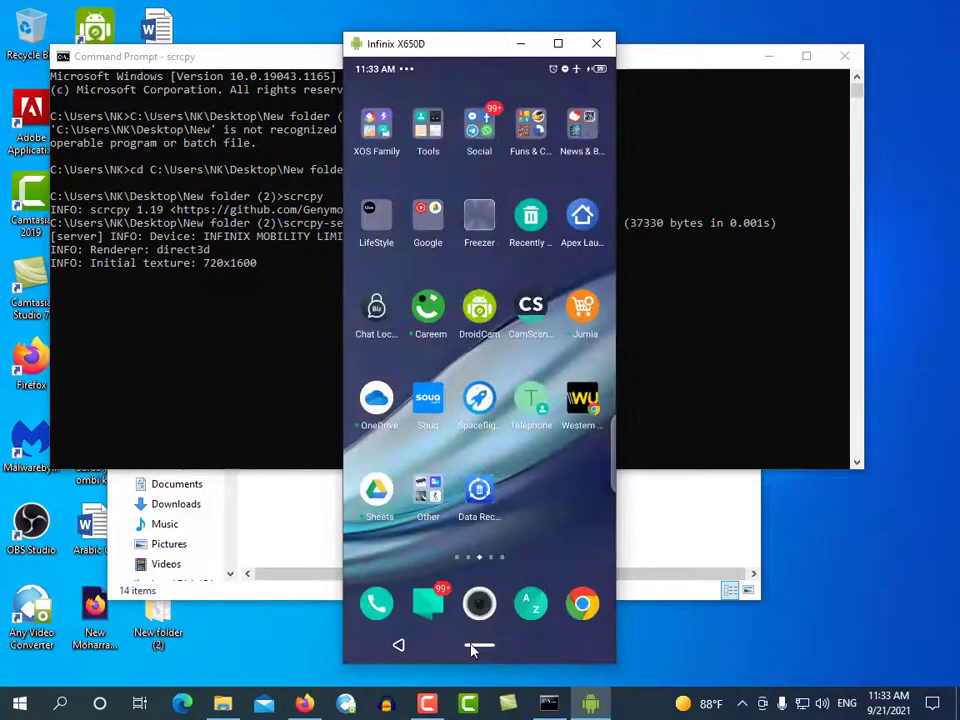